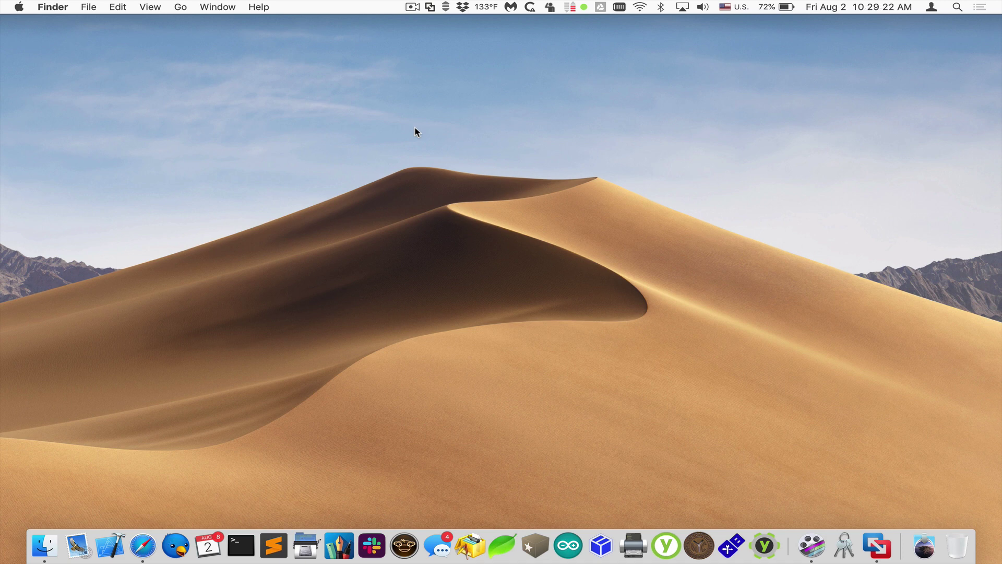
Launch MDS, open the MDM service and begin its setup.
left_click(726, 549)
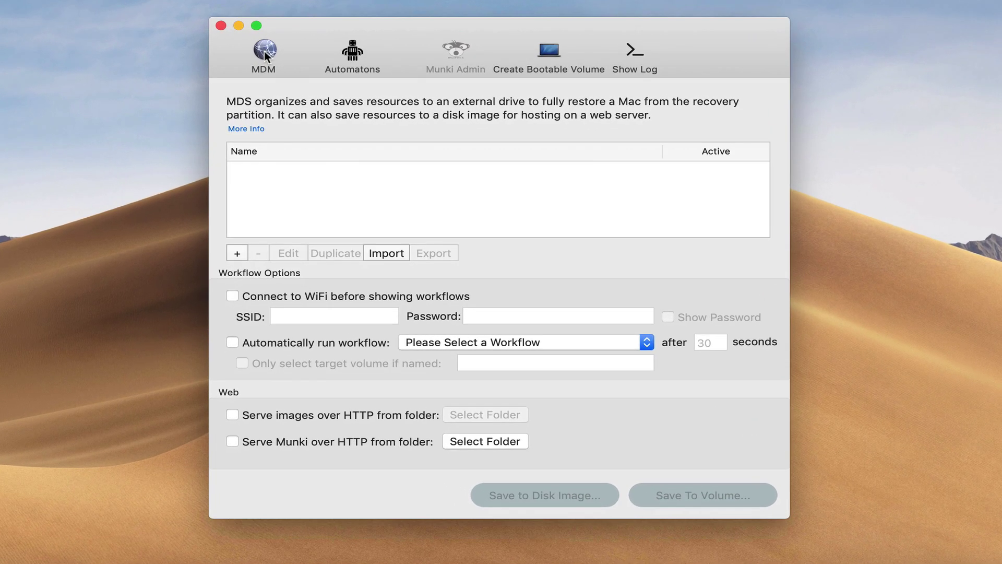
left_click(264, 50)
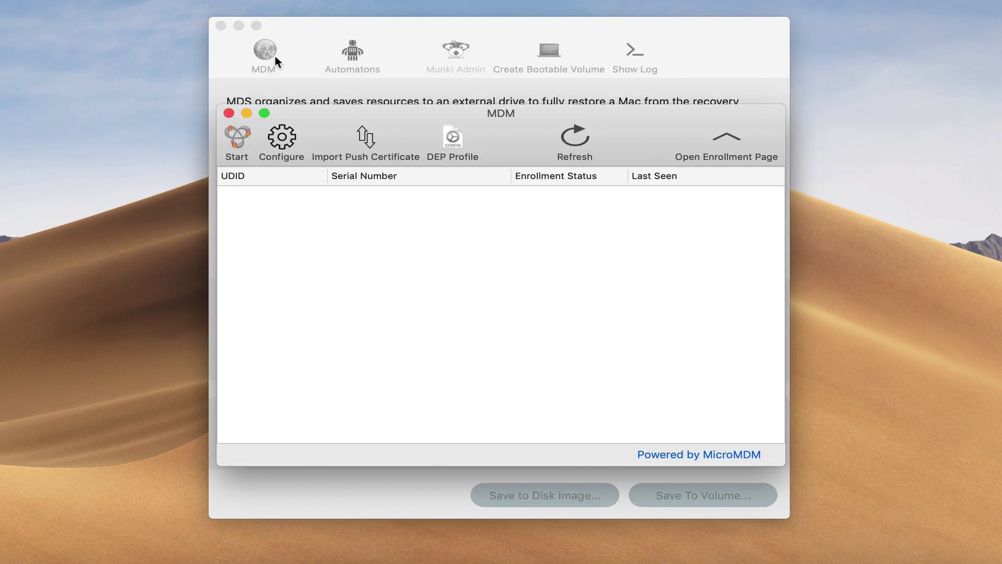
left_click(234, 134)
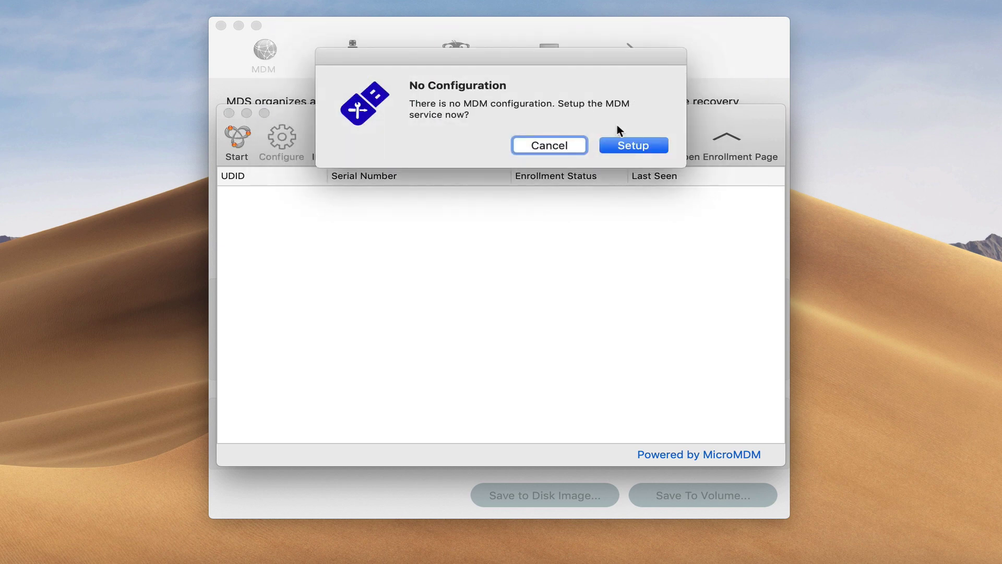
left_click(621, 139)
left_click_drag(535, 40, 527, 1)
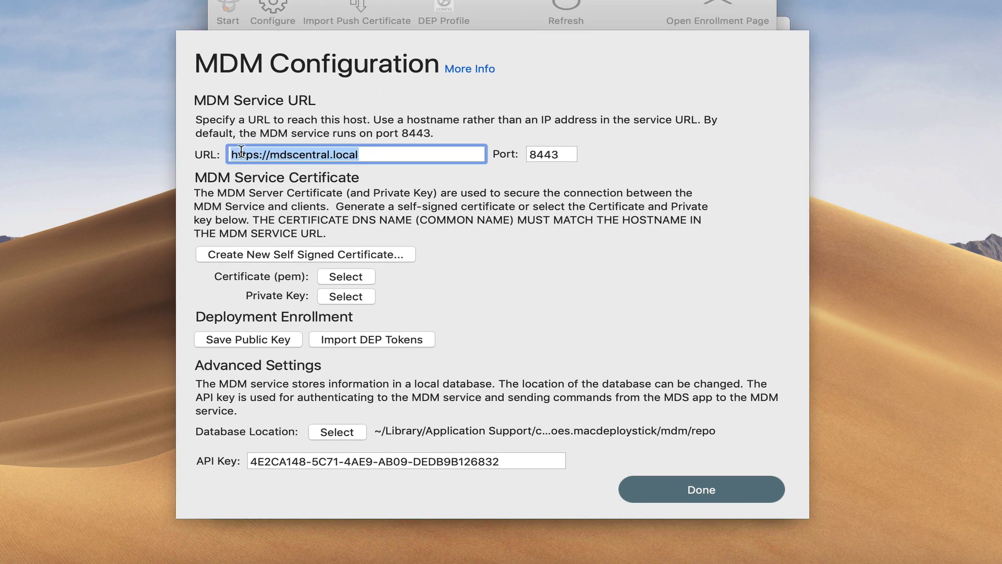
left_click_drag(235, 154, 392, 164)
double_click(540, 148)
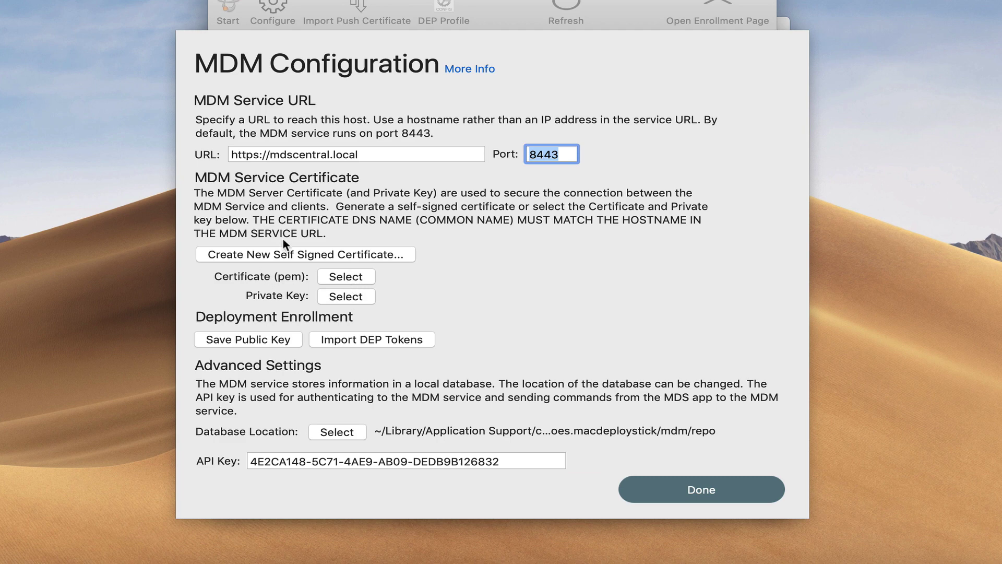
Create and save a self-signed mdscentral.local certificate, then select the trust command shown.
left_click(284, 253)
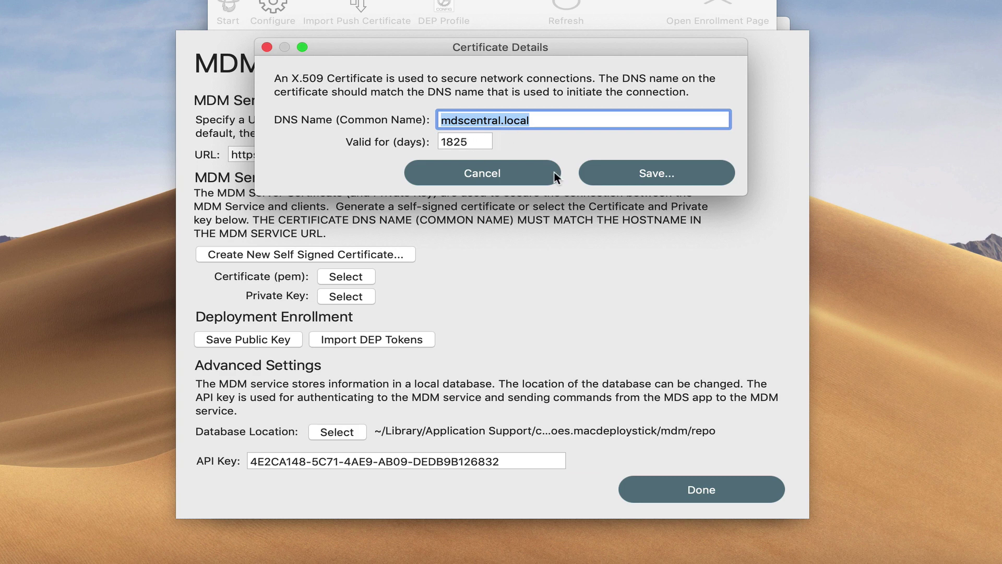
left_click(637, 172)
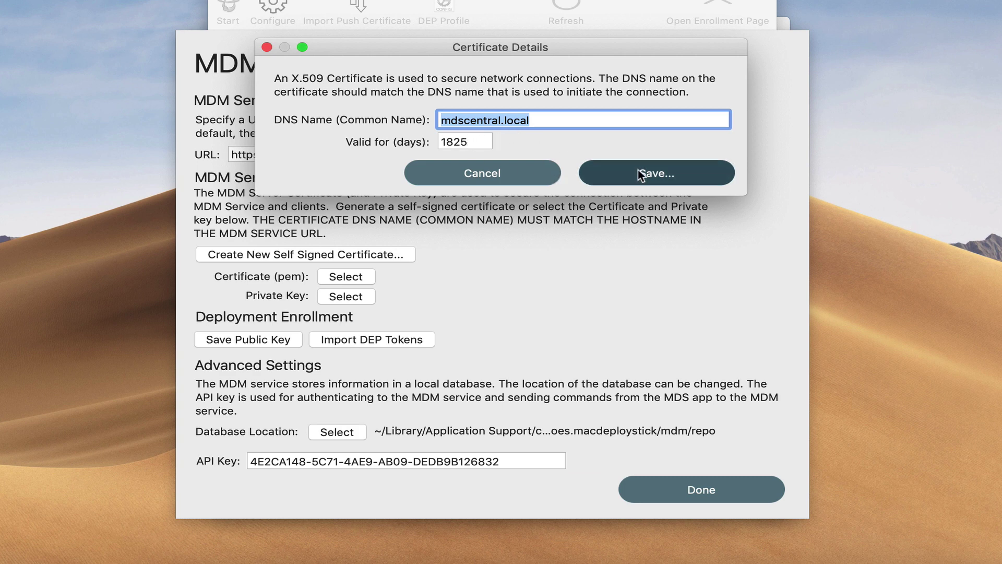
left_click(946, 232)
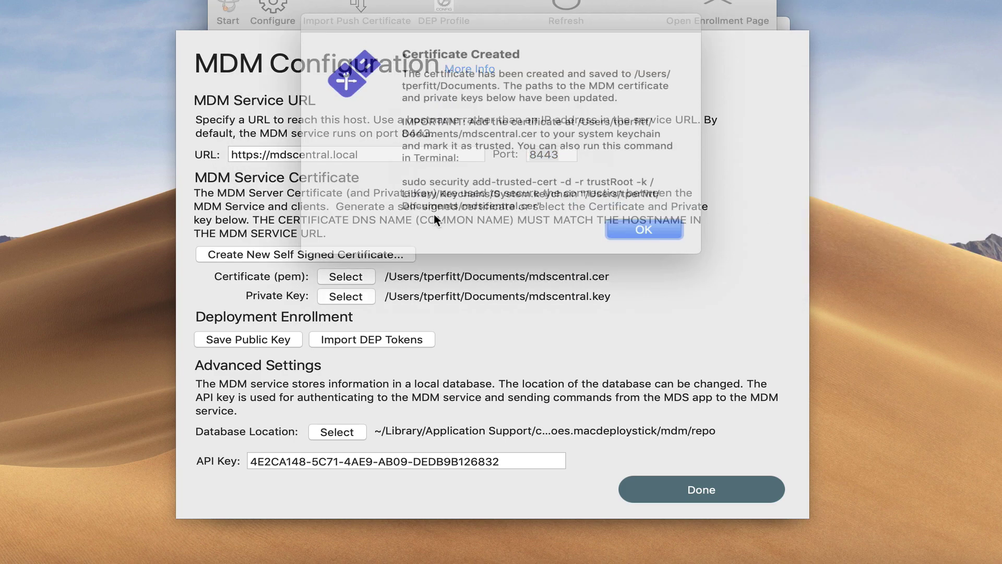
left_click_drag(540, 203, 353, 180)
key("super+c")
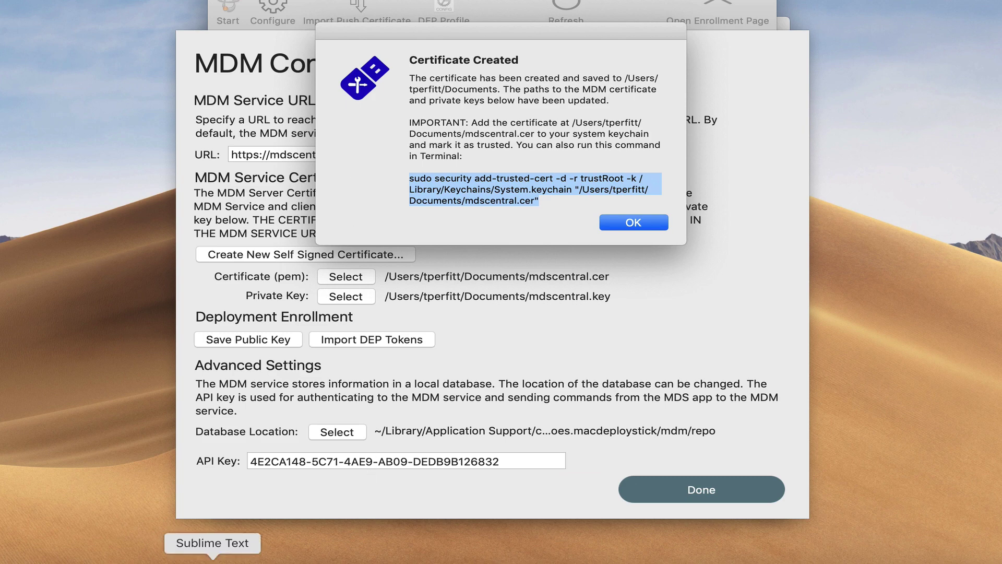
Run the sudo add-trusted-cert command for mdscentral.cer in Terminal, enter the password, close Terminal.
left_click(167, 559)
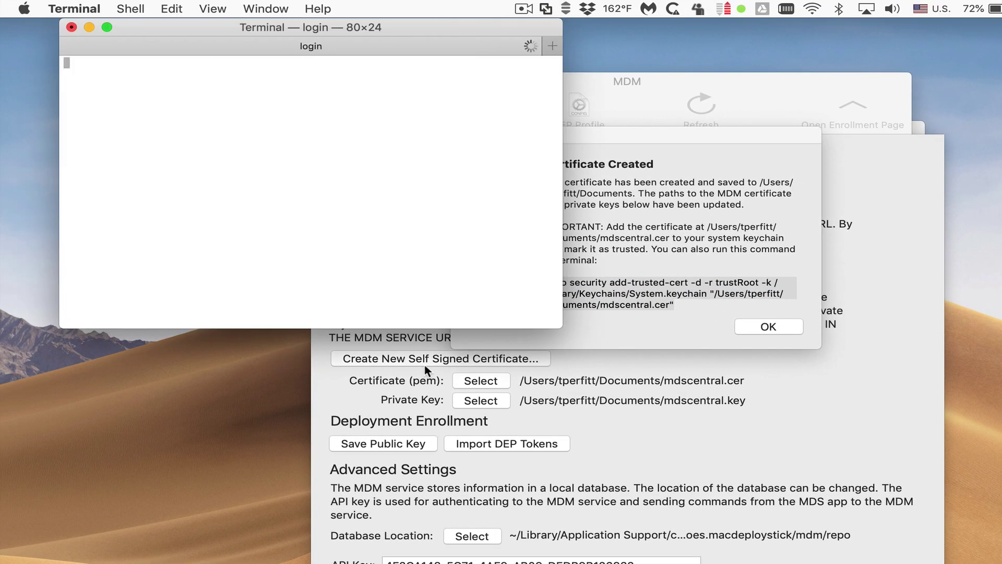
key("super+v")
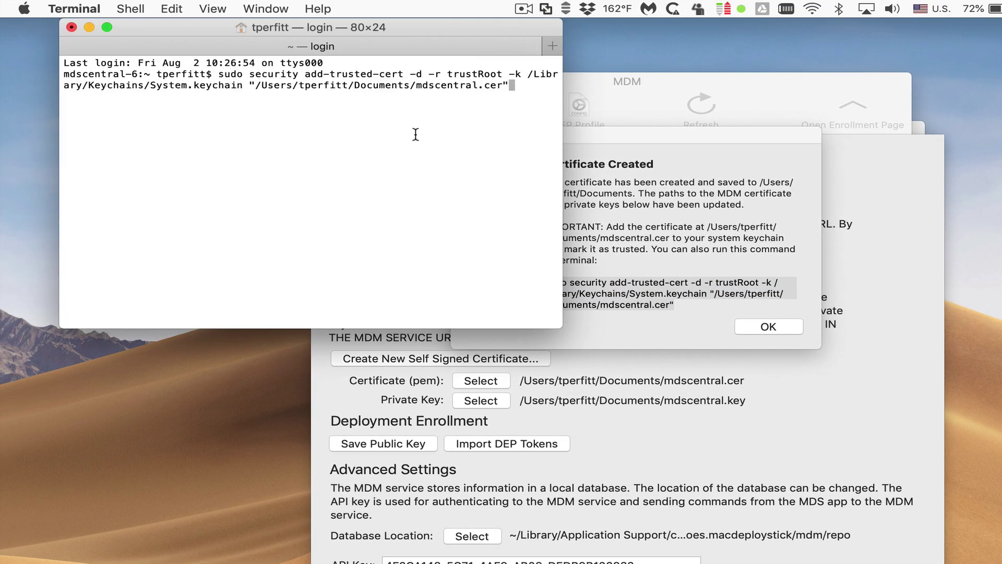
key("Return")
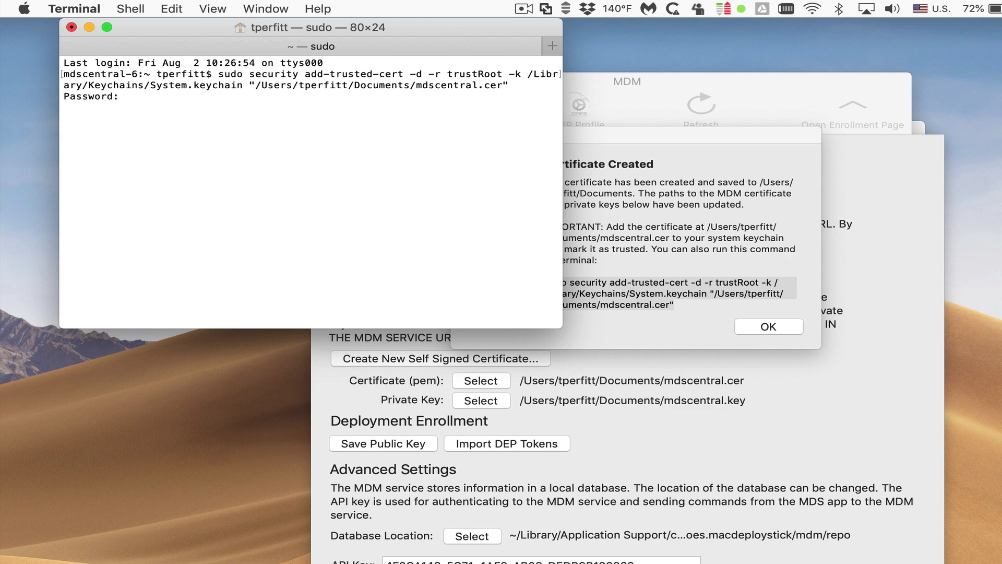
key("Return")
key("super+w")
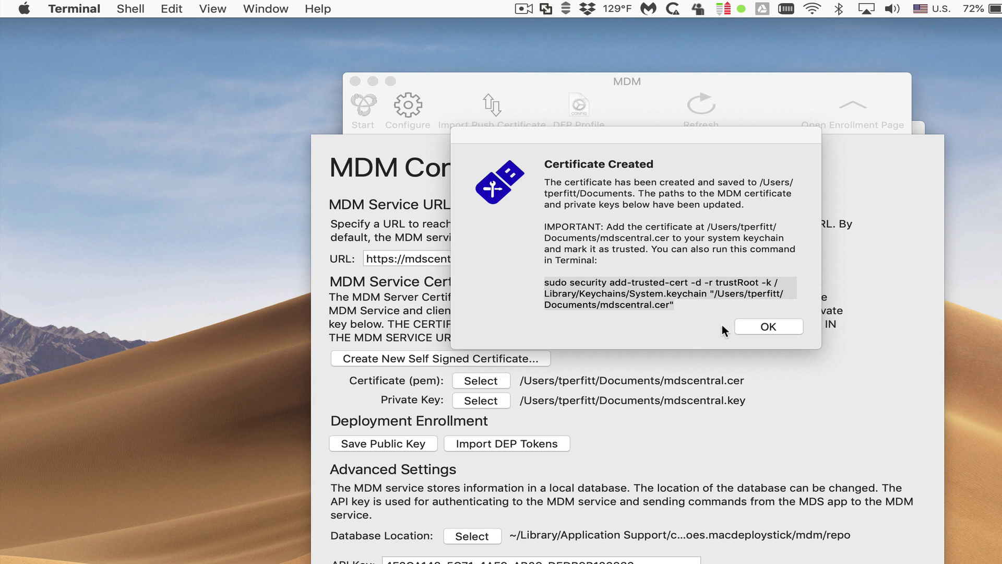
Dismiss the Certificate Created notice, finish the configuration and start the MDM service.
left_click(756, 325)
left_click(757, 325)
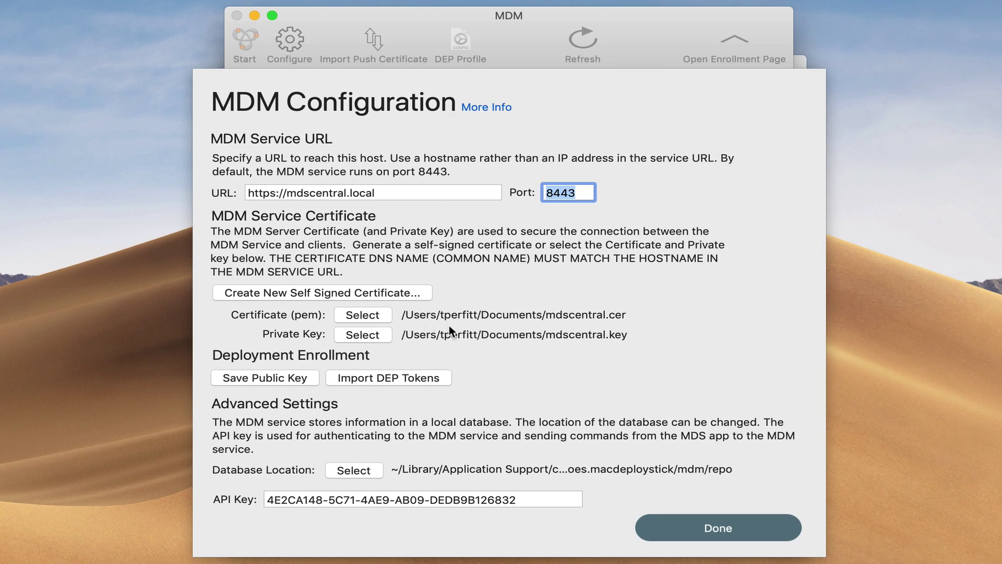
left_click(721, 527)
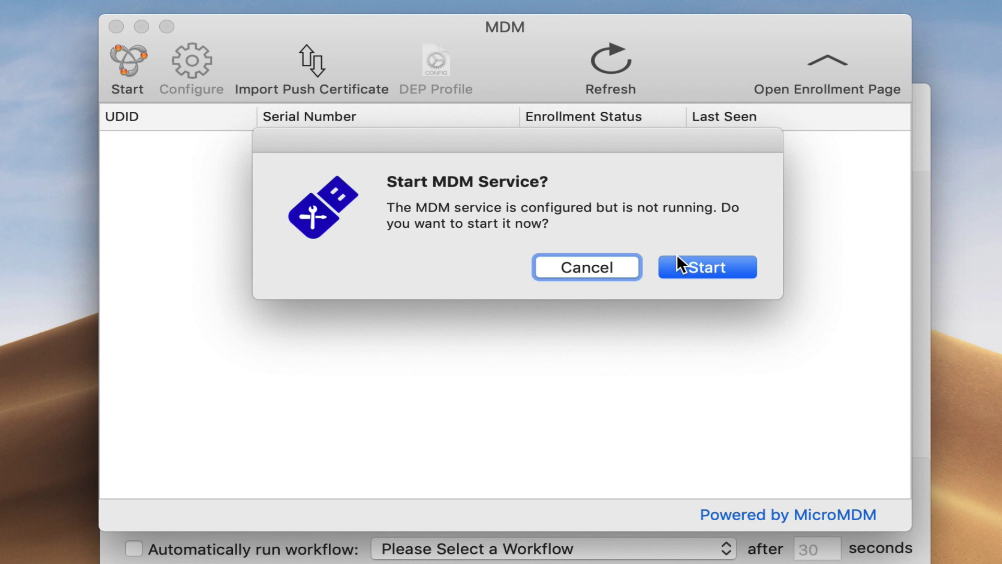
left_click(640, 186)
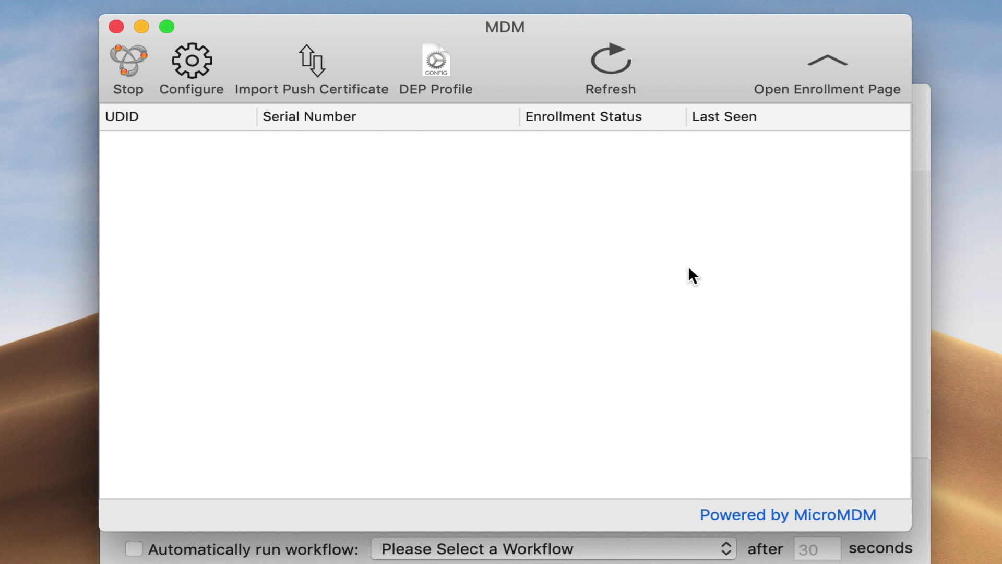
Import the APSP push certificate identity, authorizing System keychain access with the admin username and password.
left_click(306, 58)
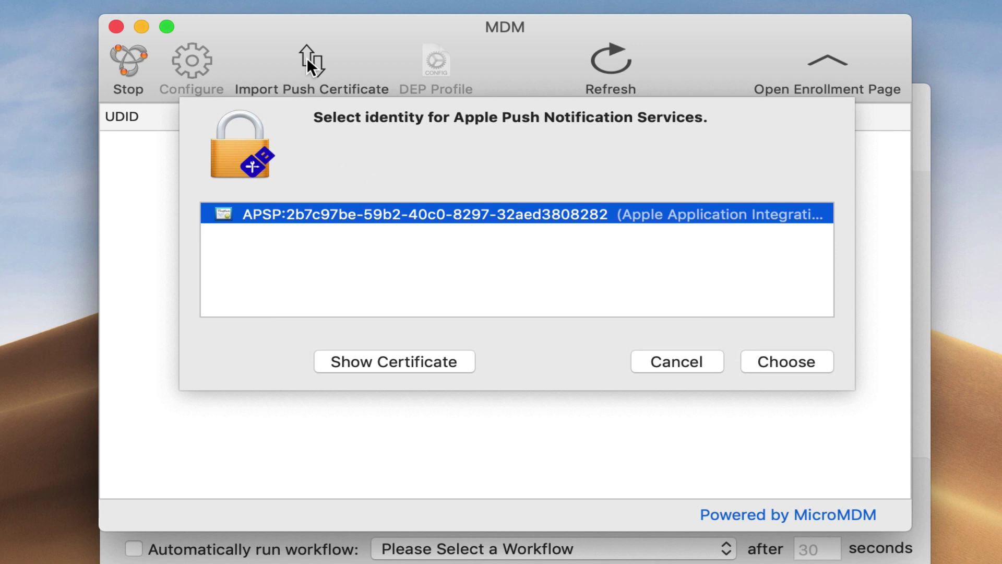
left_click(774, 357)
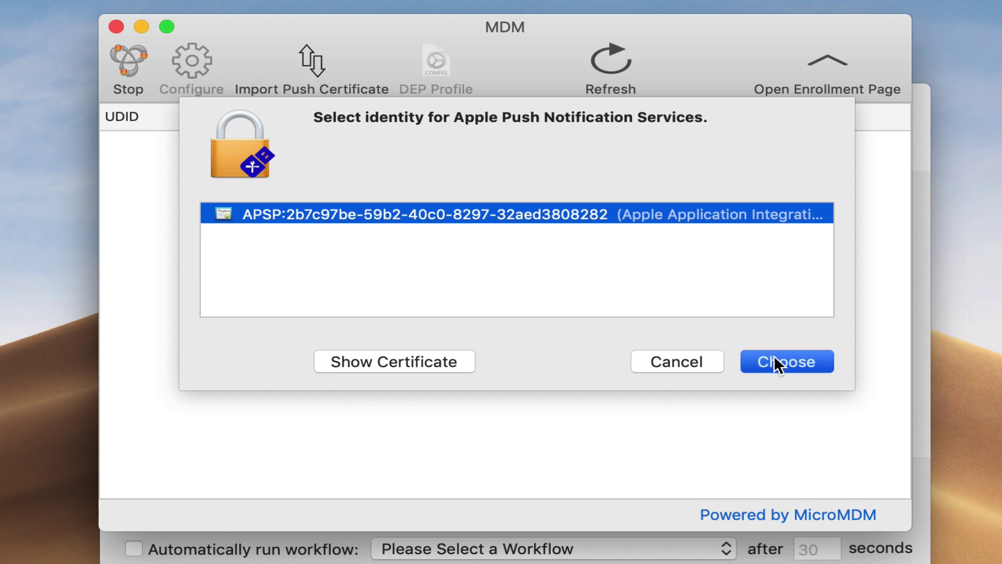
type("tperfitt")
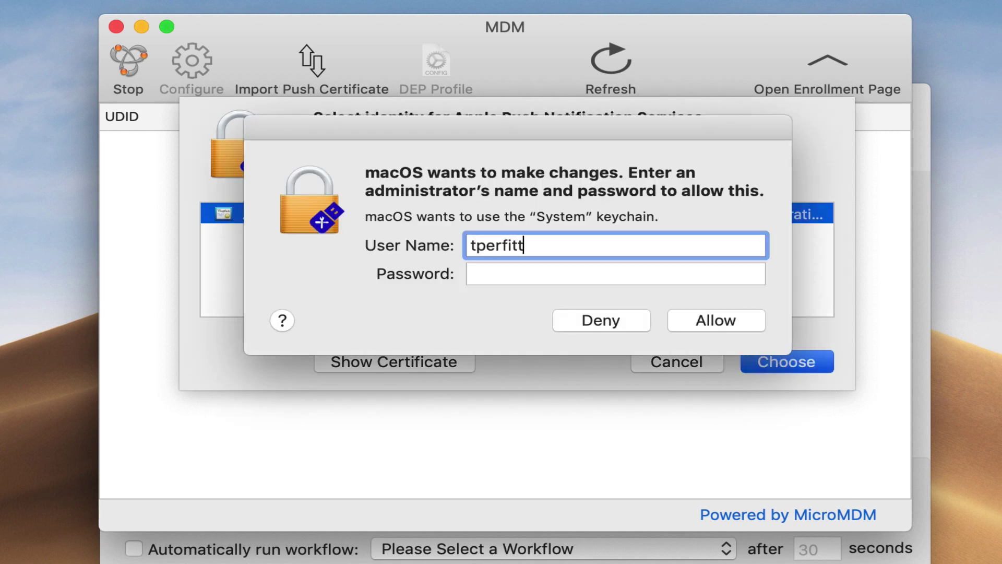
key("Tab")
type("*********")
key("Return")
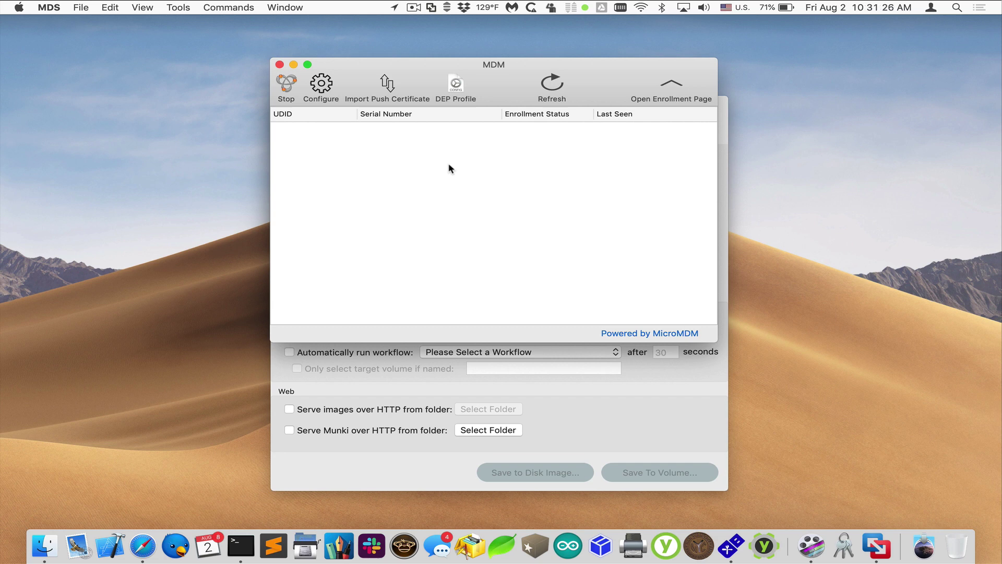
Open the MicroMDM enrollment page and check the enroll-78.mobileconfig download.
left_click(673, 88)
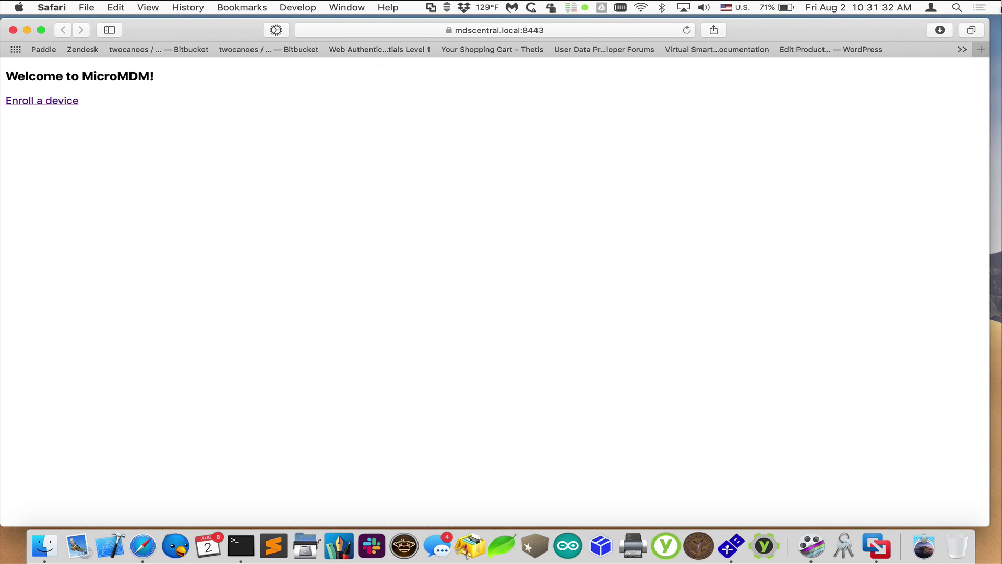
left_click(939, 30)
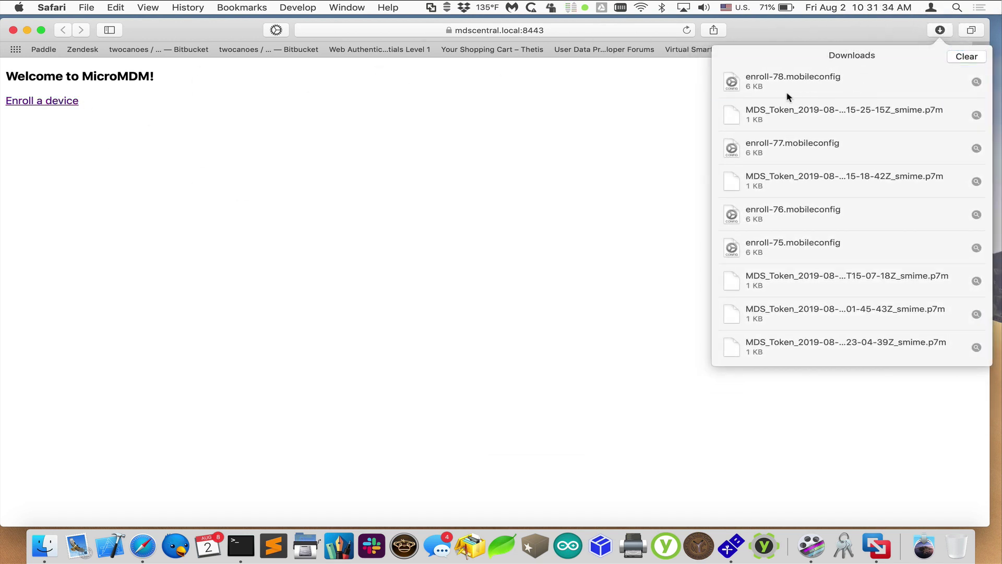
left_click(790, 97)
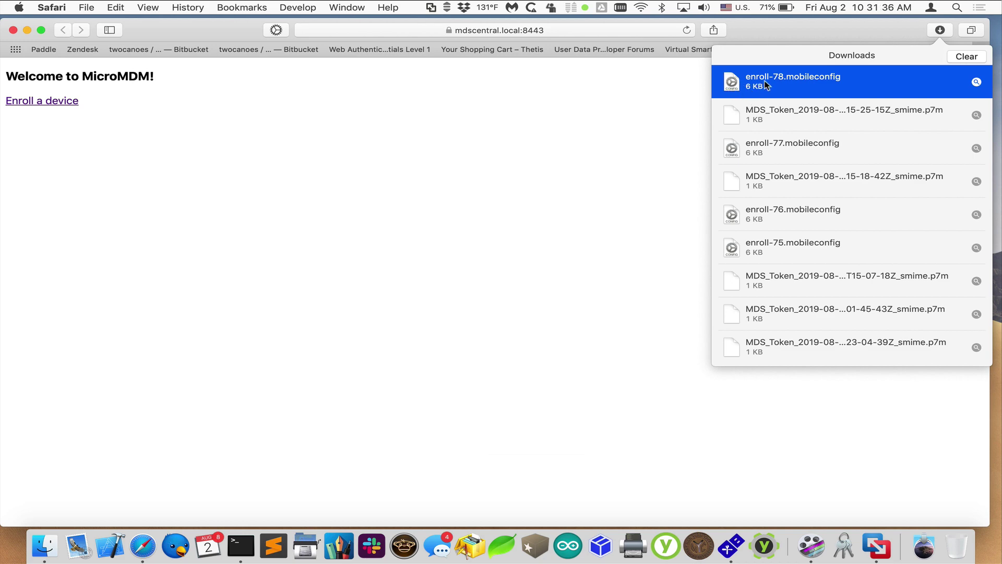
left_click(651, 114)
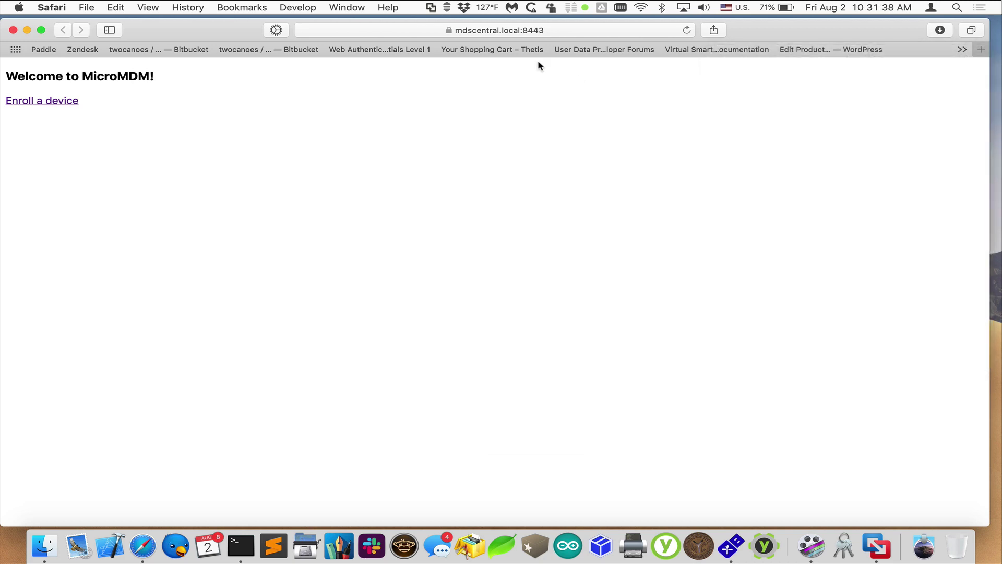
Inspect the site's server certificate details, then close the browser and return to MDS.
left_click(427, 51)
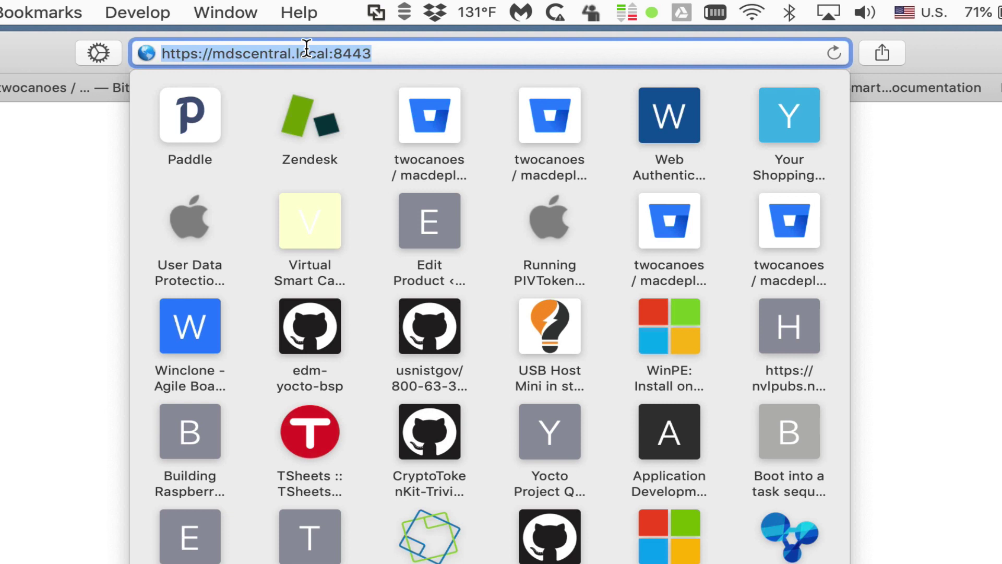
left_click(104, 110)
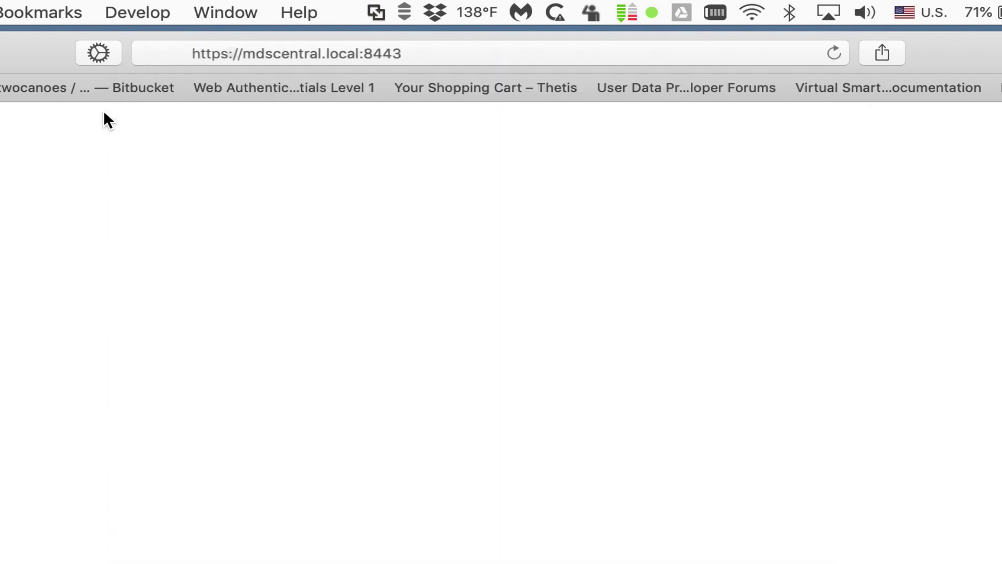
left_click(407, 53)
left_click(302, 201)
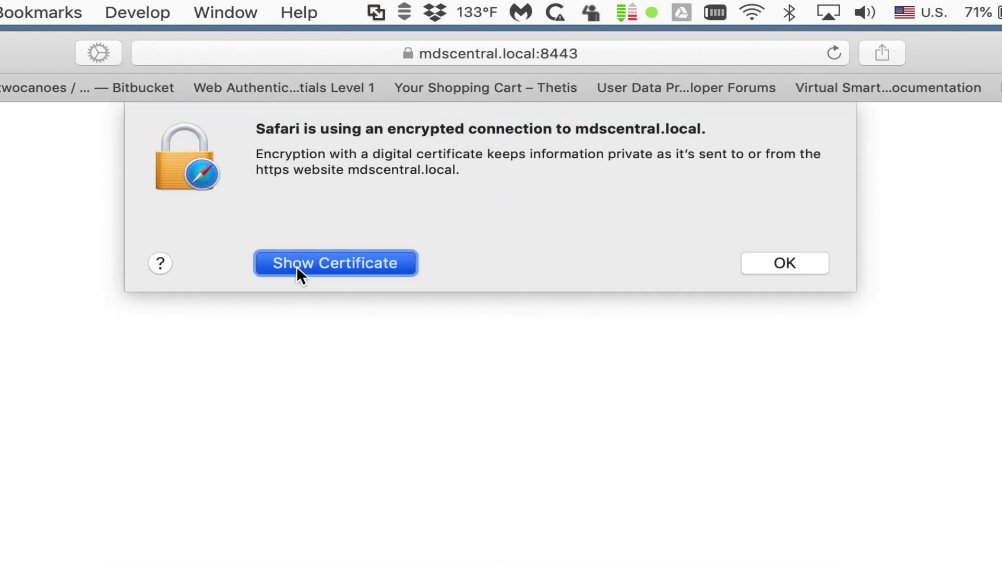
left_click(784, 494)
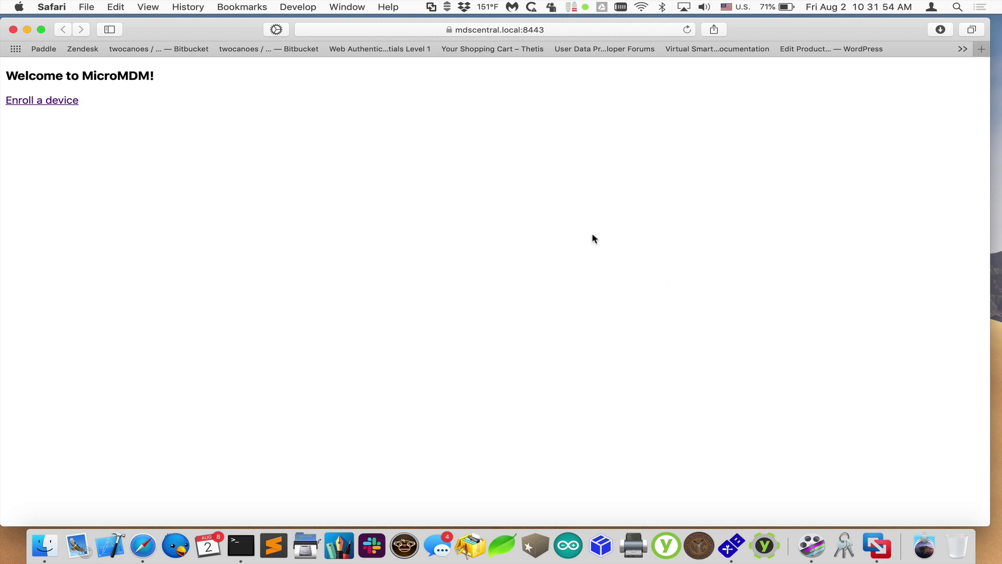
key("cmd+w")
left_click(517, 223)
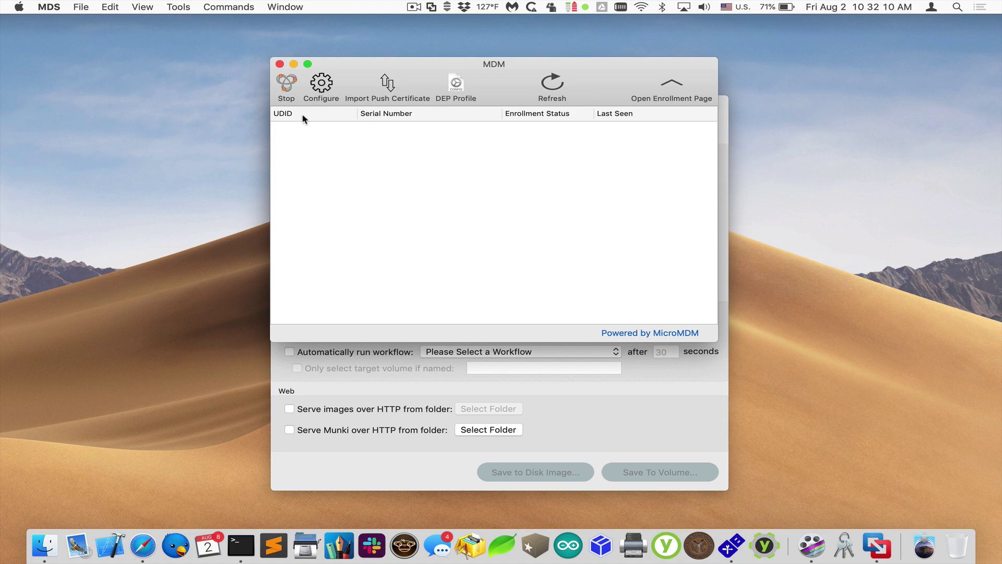
Export the DEP public key from Configure as Demo2PublicKey and dismiss the success alert.
left_click(336, 93)
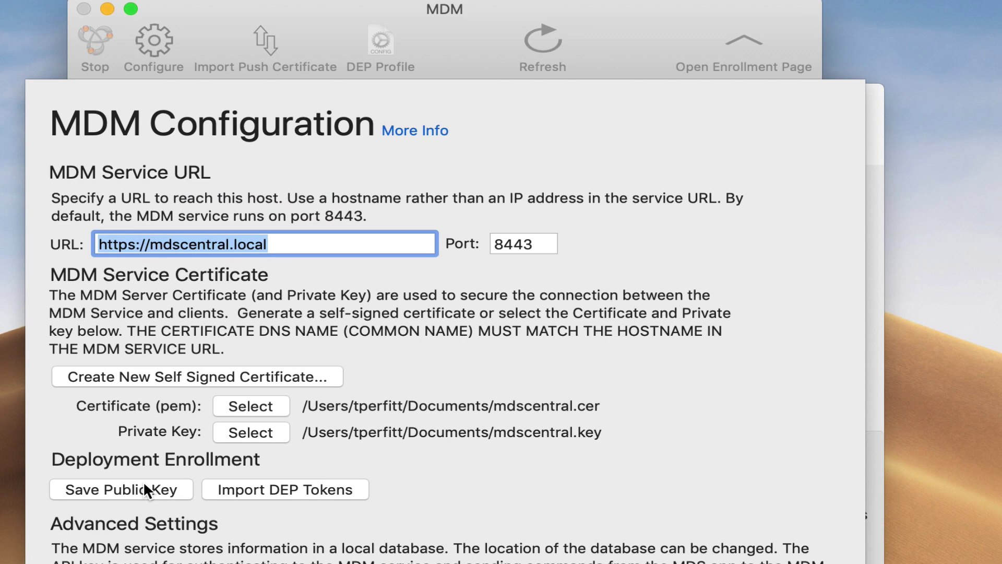
left_click(193, 318)
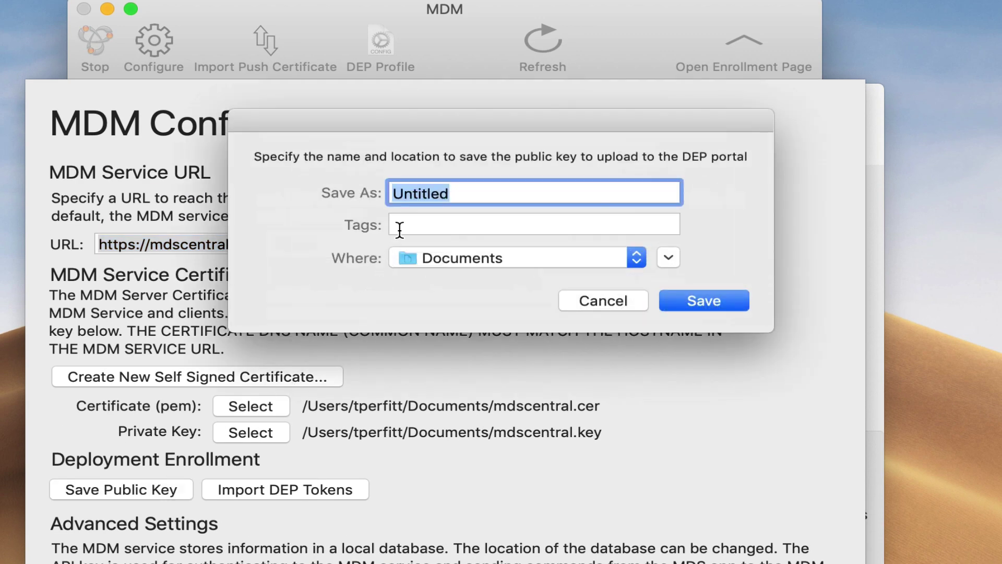
type("Demo2")
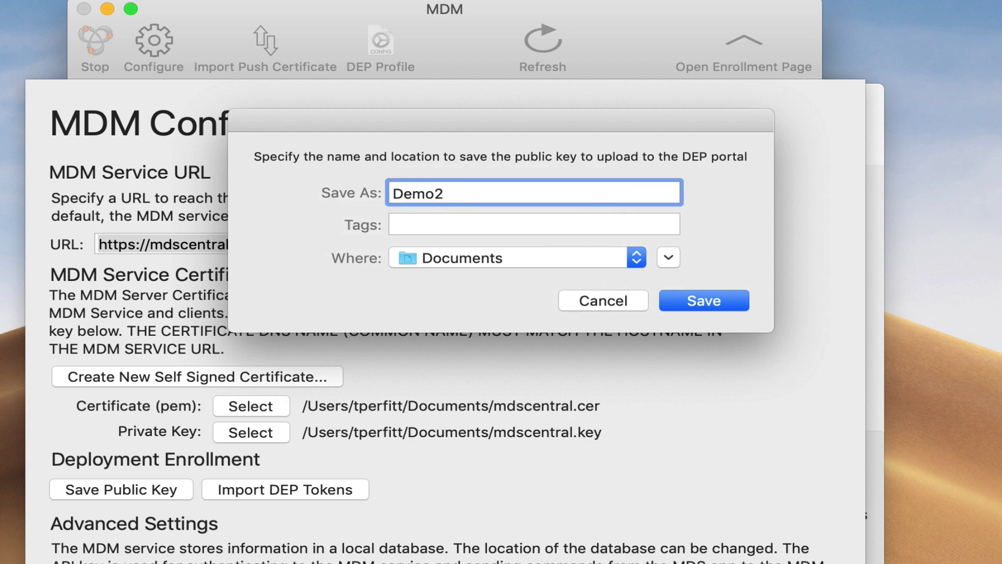
type("PublicKey")
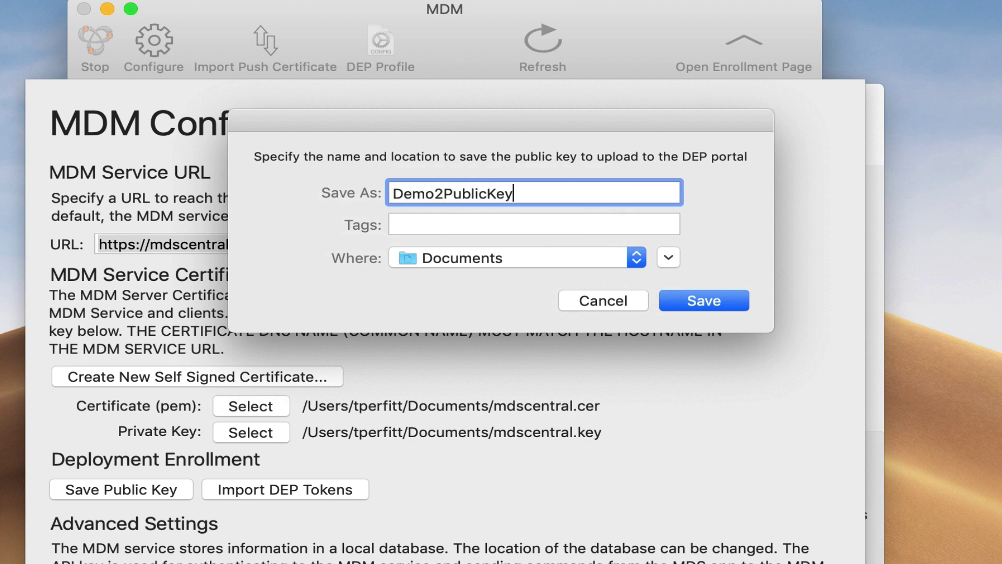
key("super+d")
key("Return")
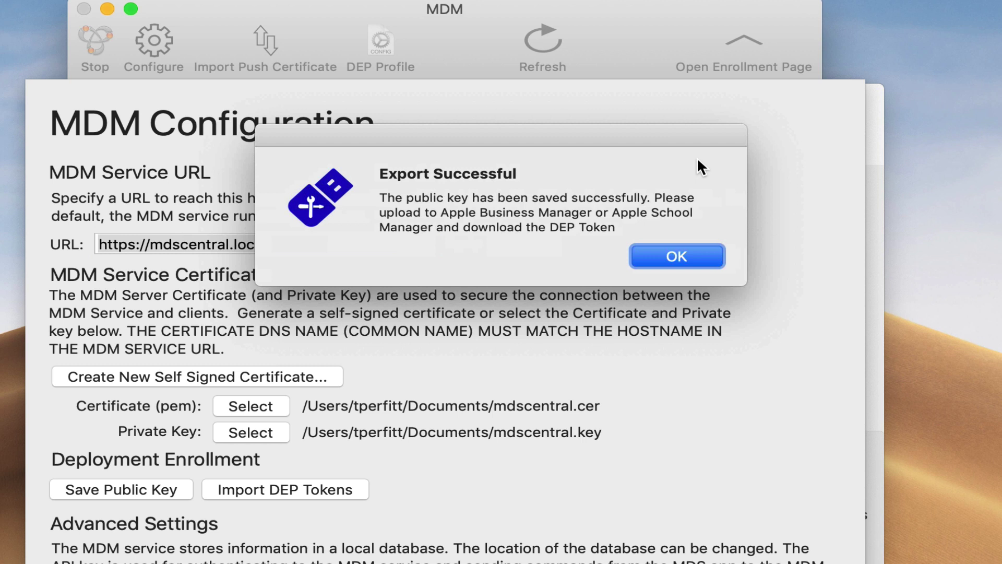
left_click(661, 268)
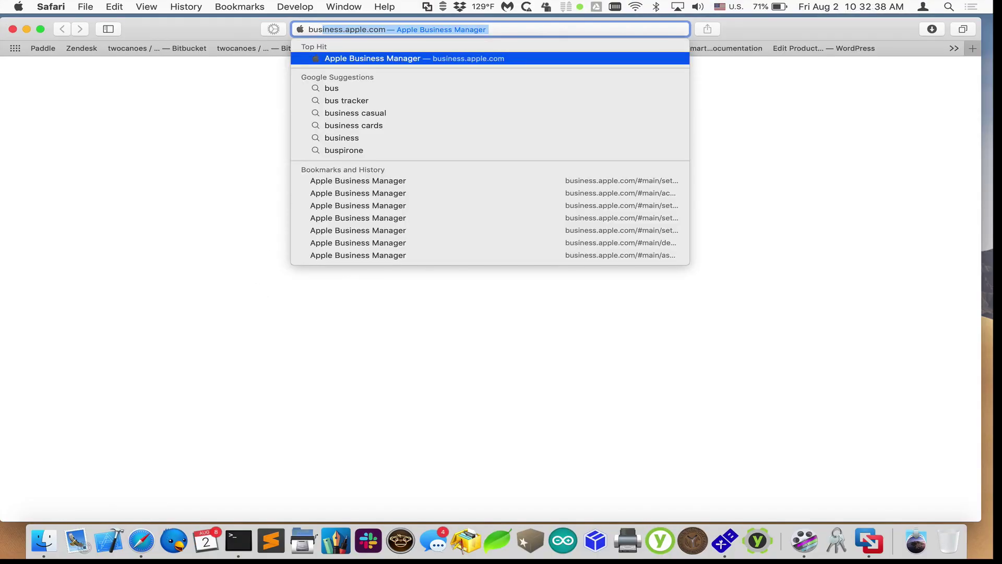
Open business.apple.com and start editing the MDS server under Settings.
key("Return")
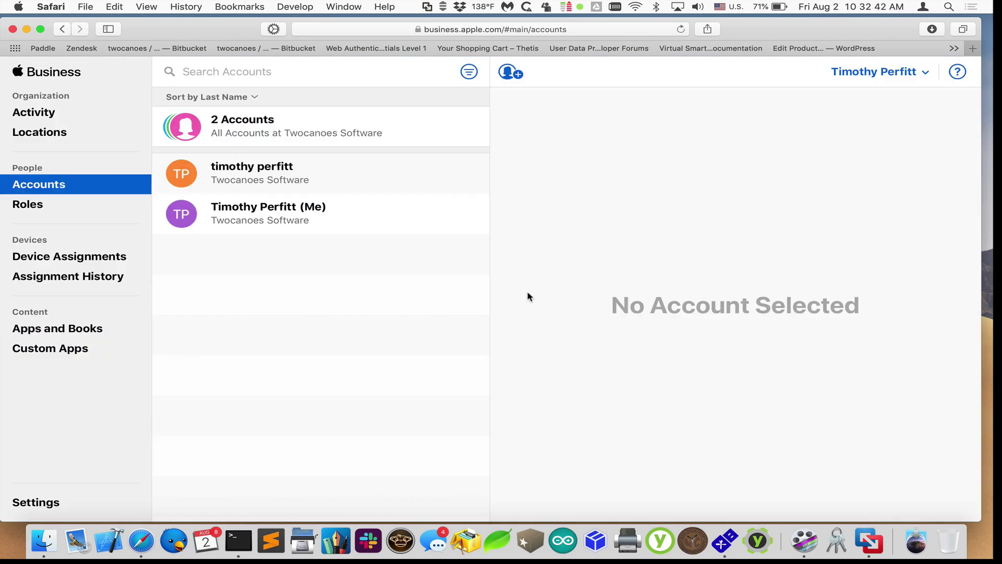
left_click(33, 509)
left_click(238, 376)
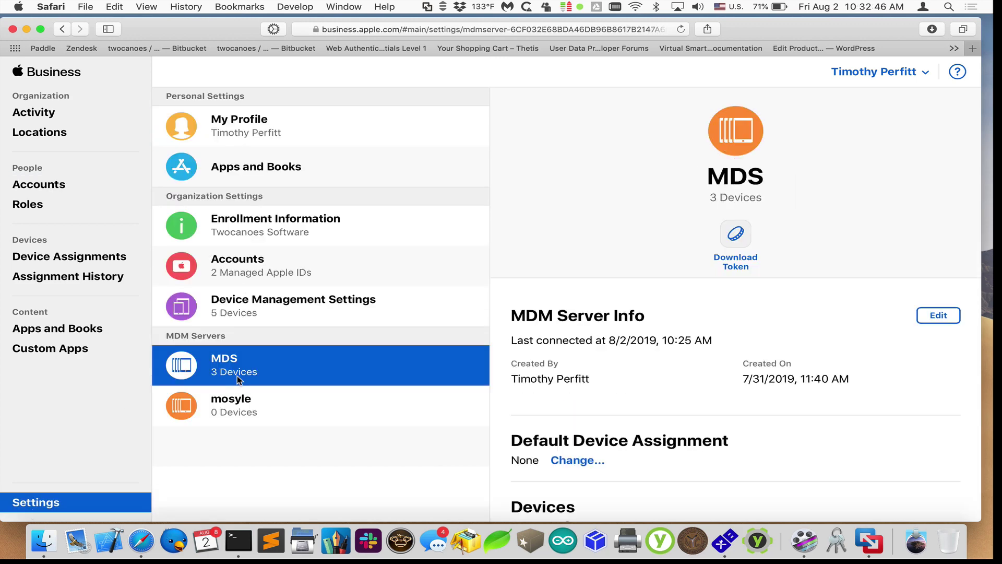
left_click(921, 315)
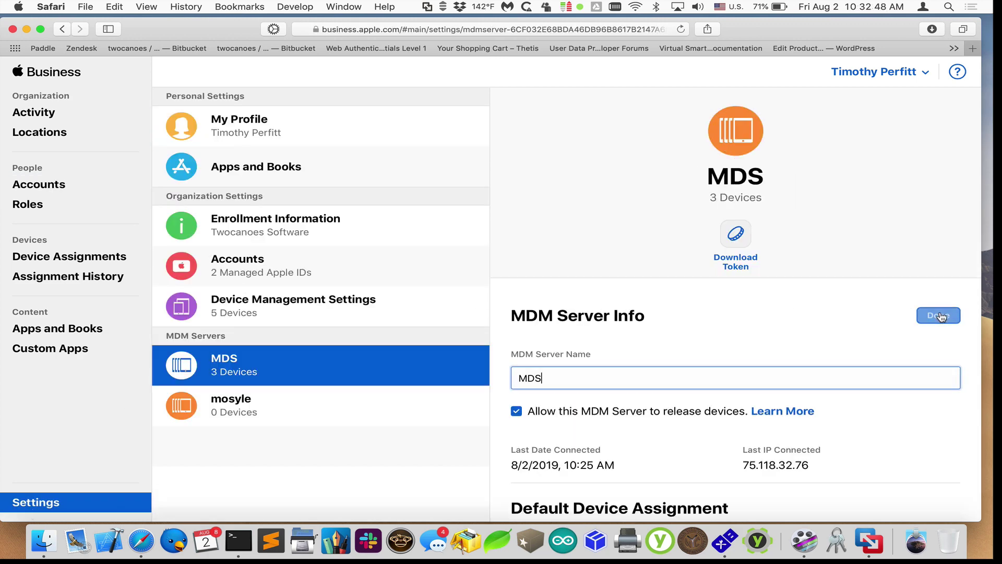
Upload Demo2PublicKey.pem as the new public key, apply it, and request a new server token.
scroll(853, 369, "down", 5)
left_click(551, 420)
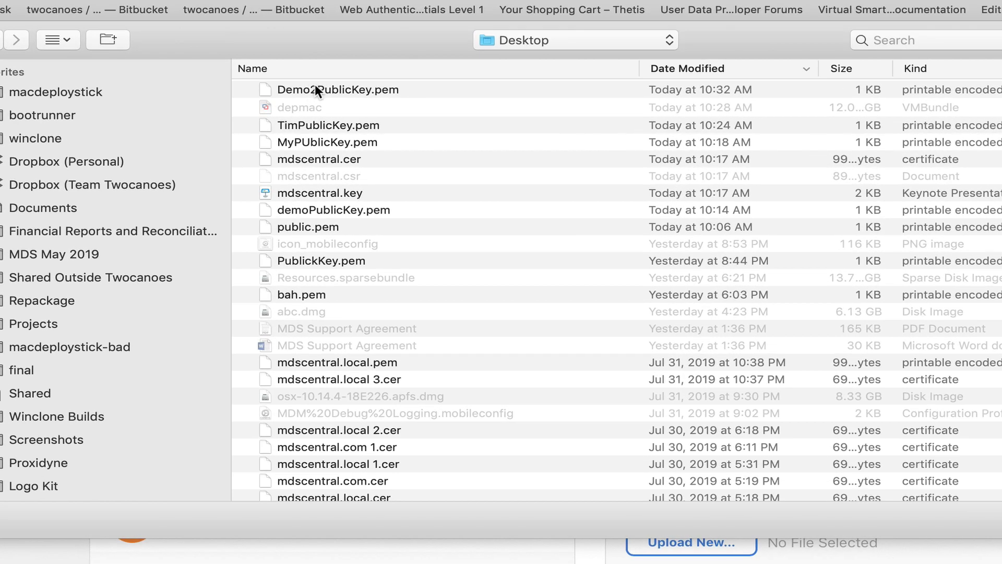
double_click(314, 89)
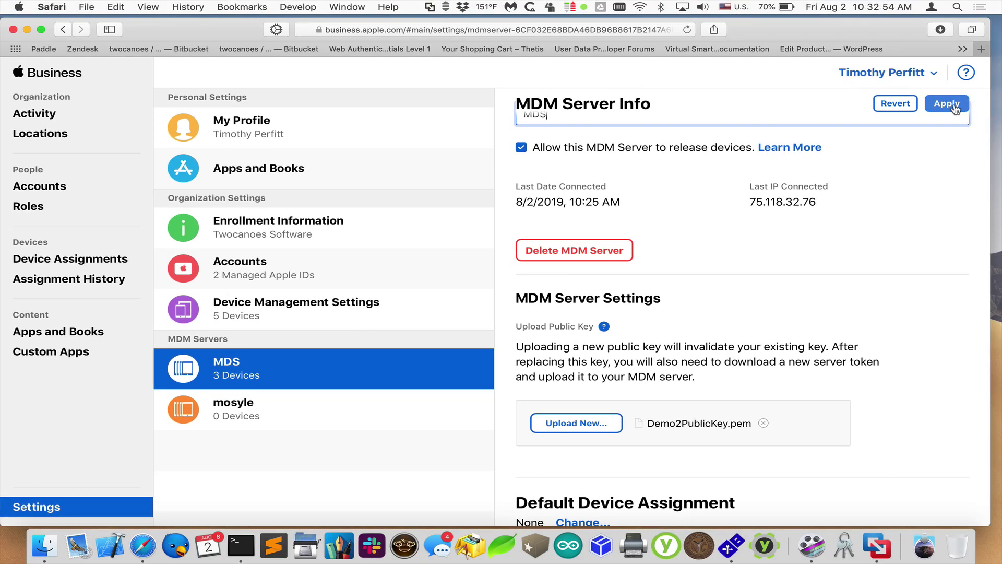
left_click(947, 104)
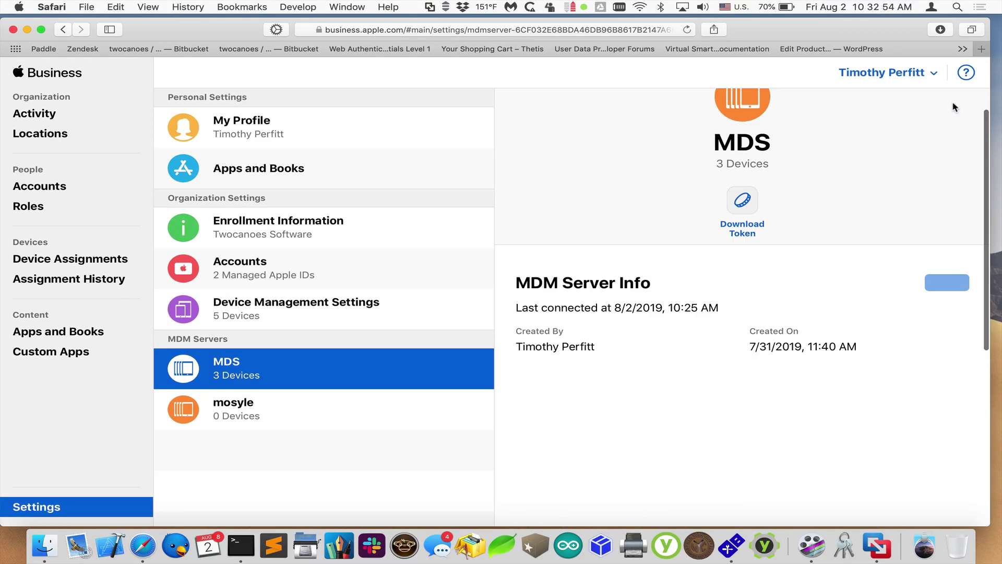
left_click(750, 214)
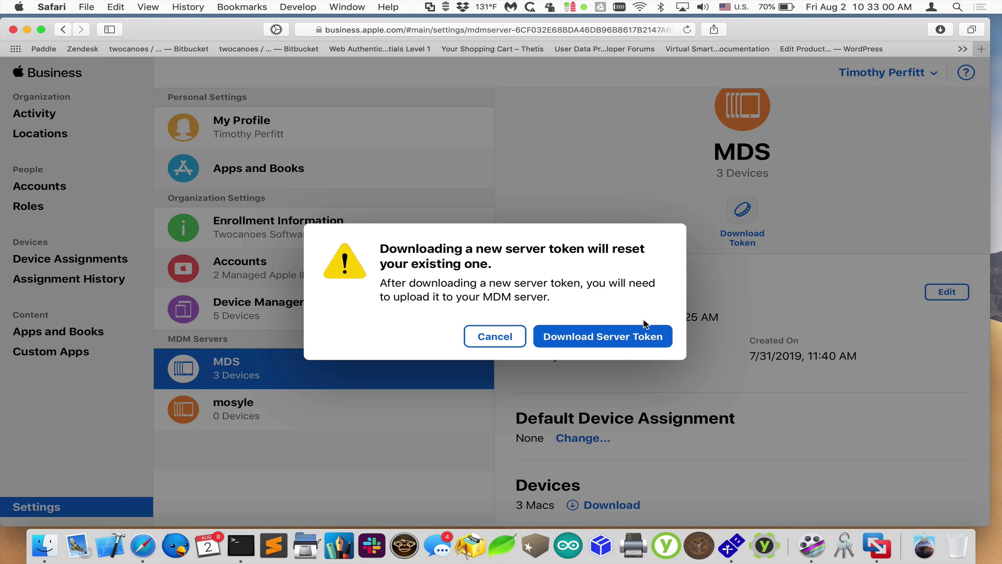
Download the new server token, start the DEP token import in MDS, and reveal the token in Finder.
left_click(633, 337)
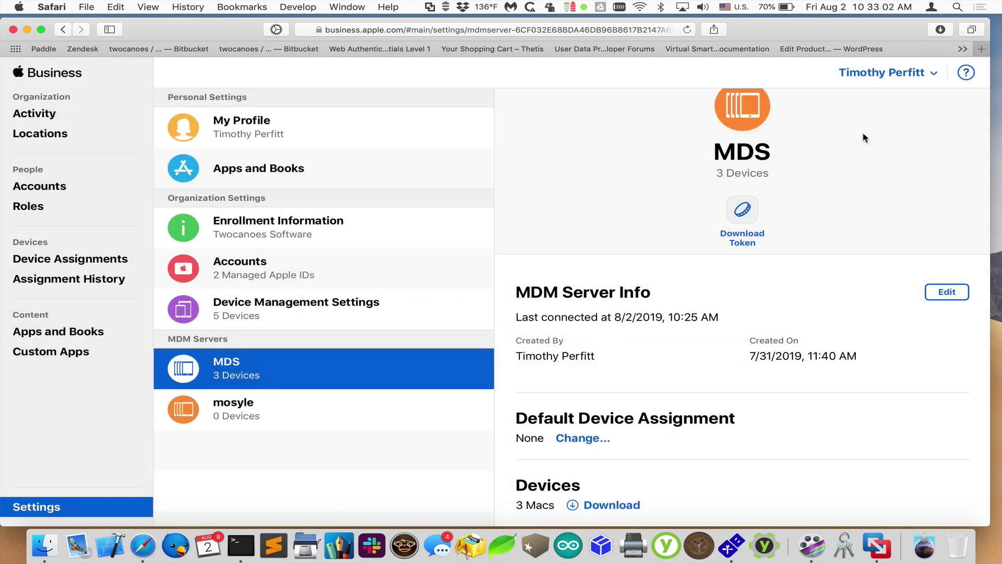
key("super+Tab")
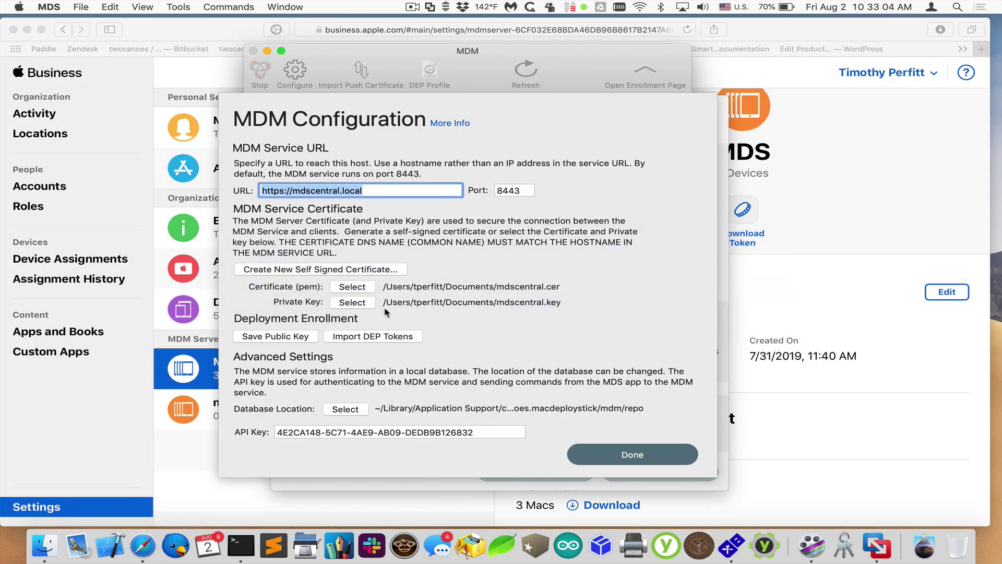
left_click(376, 337)
left_click(939, 29)
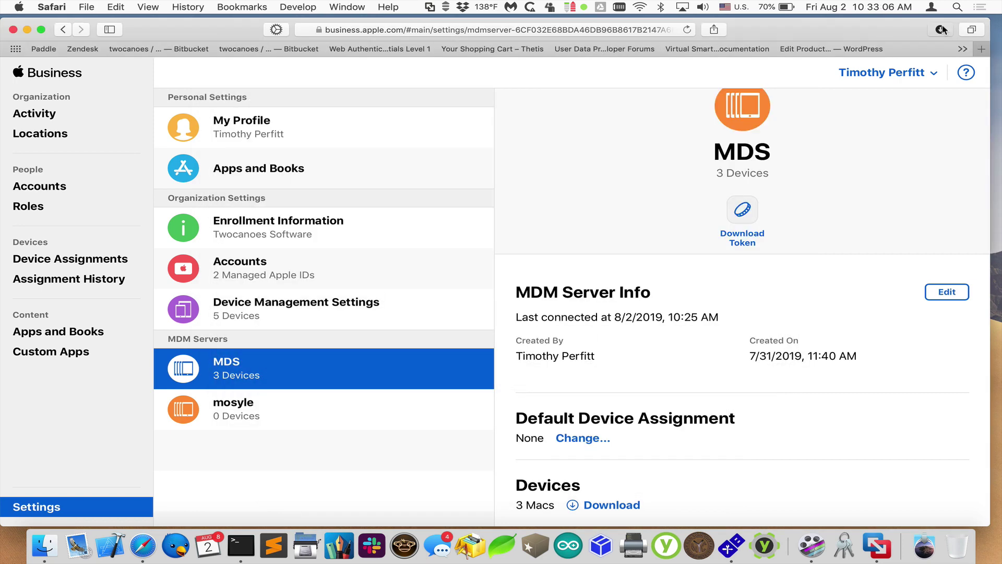
left_click(941, 29)
left_click(980, 85)
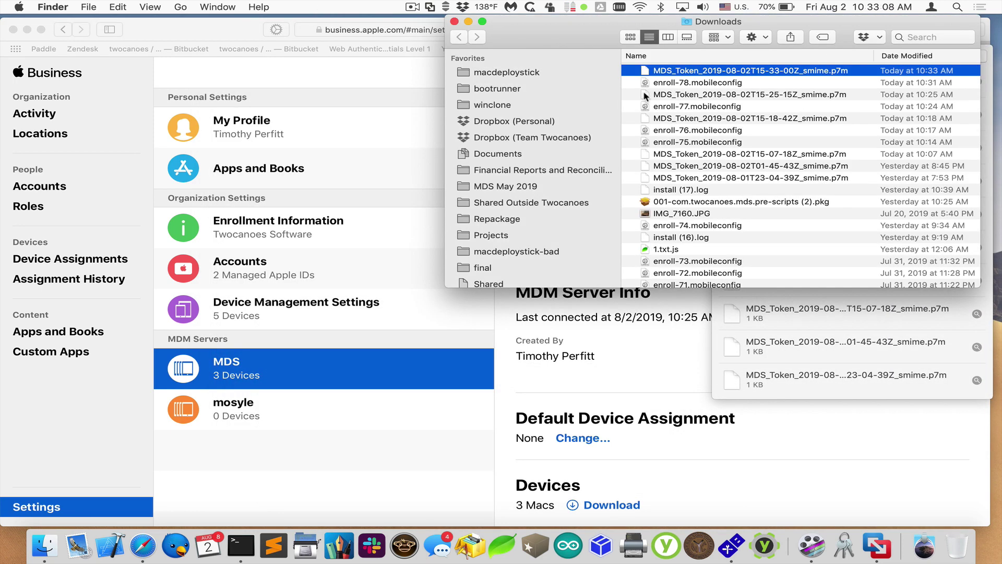
Import MDS_Token_2019-08-02T15-33-00Z_smime.p7m as the DEP token and close the configuration settings.
key("super+Tab")
left_click_drag(672, 75, 510, 206)
key("super+Tab")
left_click(743, 341)
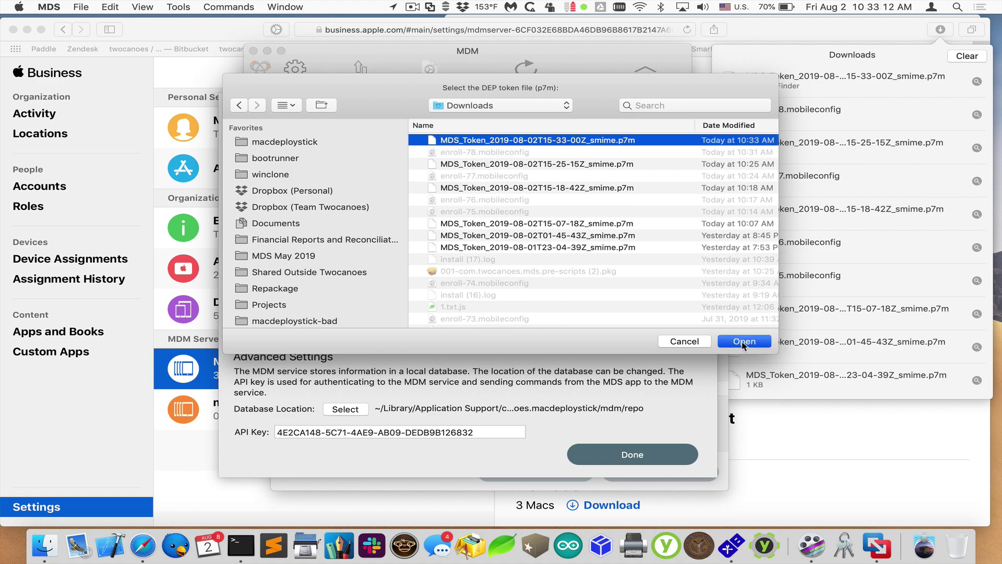
left_click(632, 454)
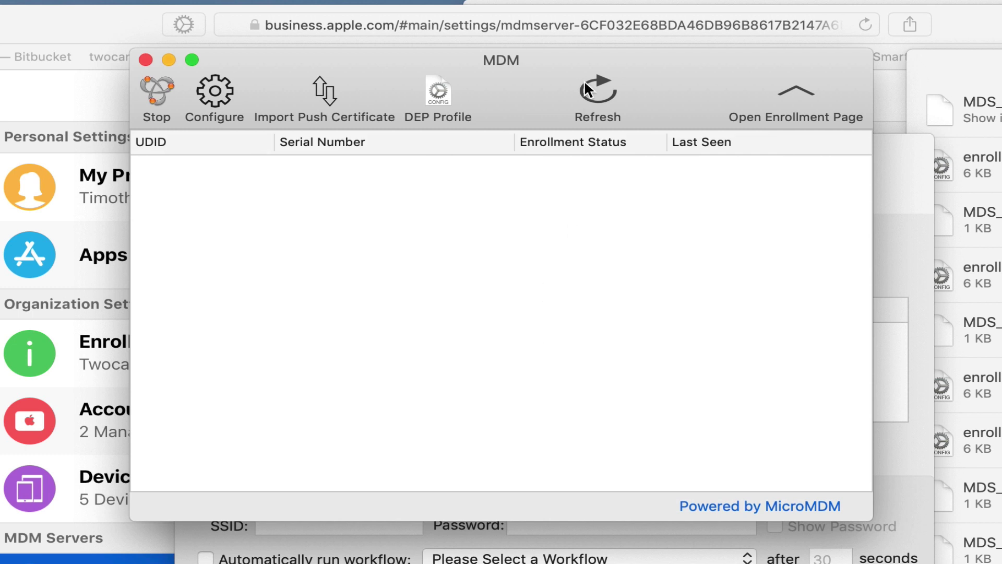
Refresh the MDM device list to show the three DEP-assigned Macs.
left_click(584, 80)
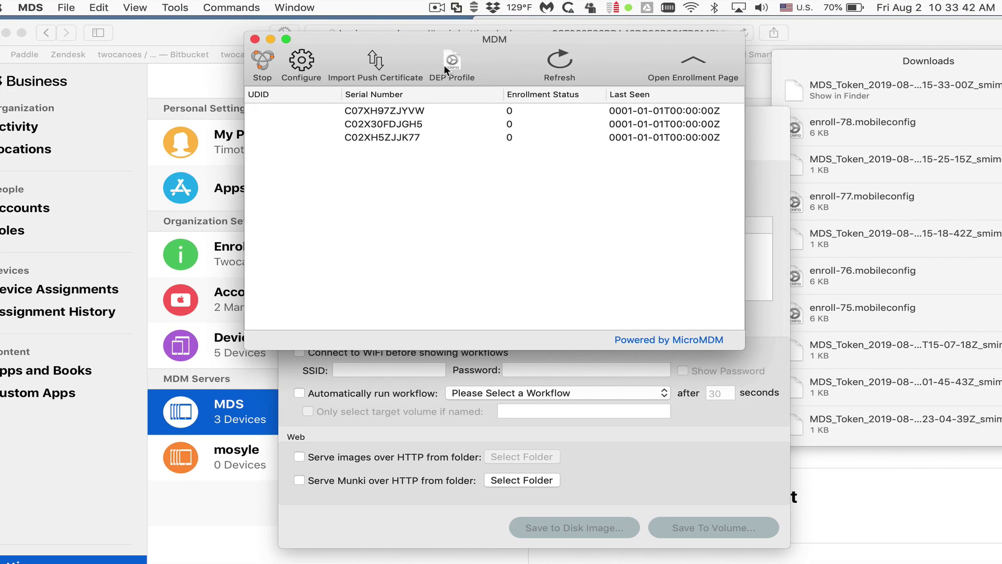
Fill in the DEP profile's support phone number and support e-mail address.
left_click(444, 62)
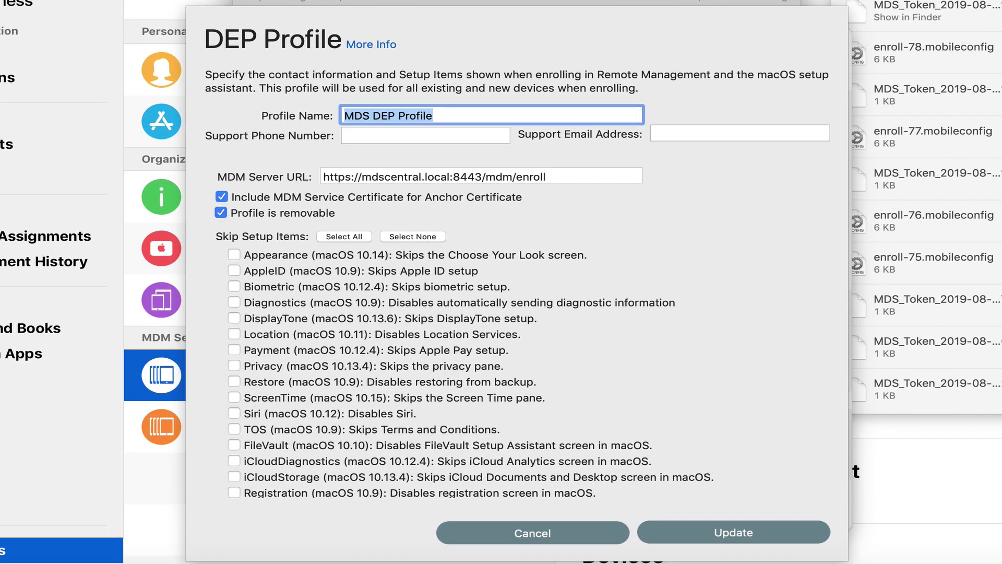
left_click(359, 135)
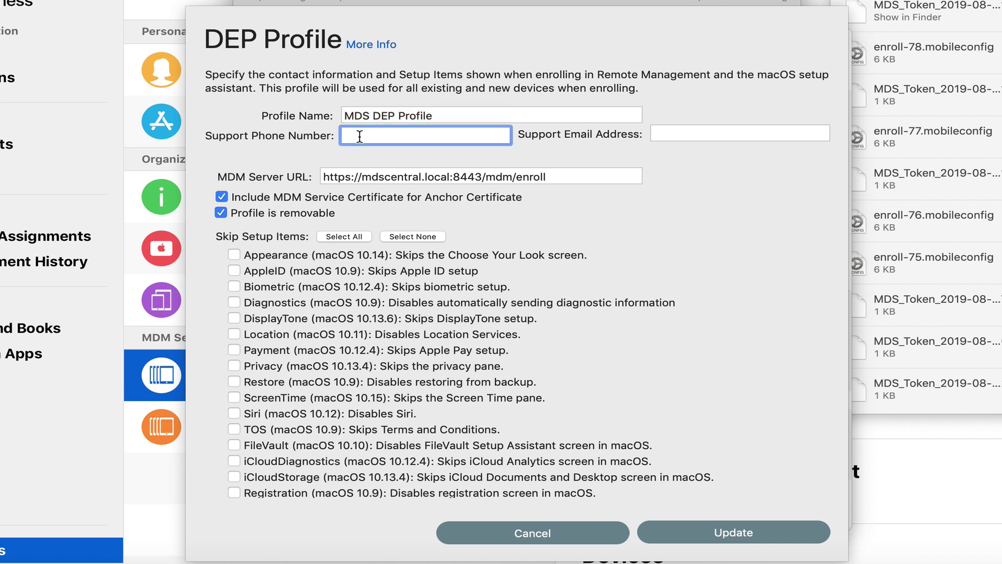
type("6305551212")
key("Tab")
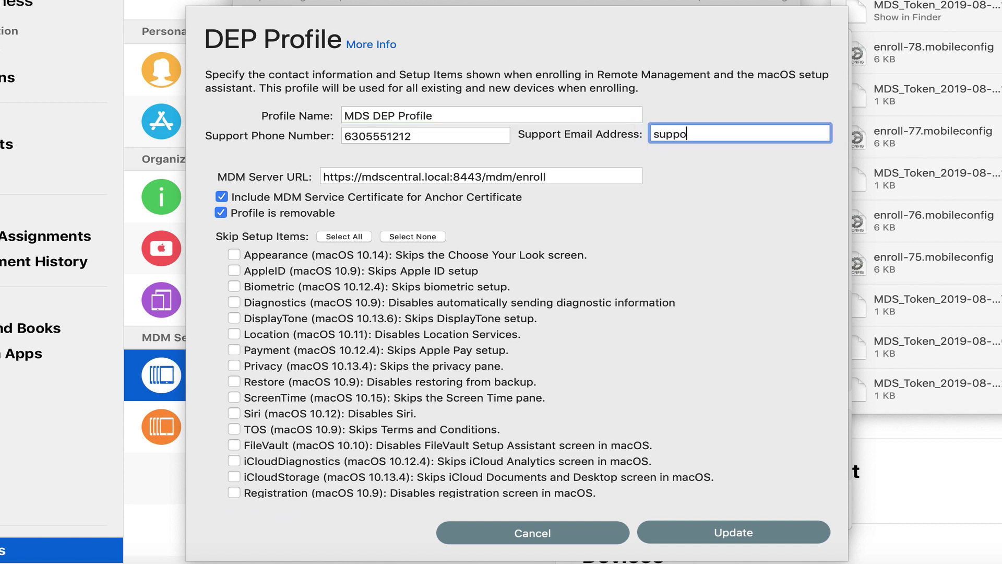
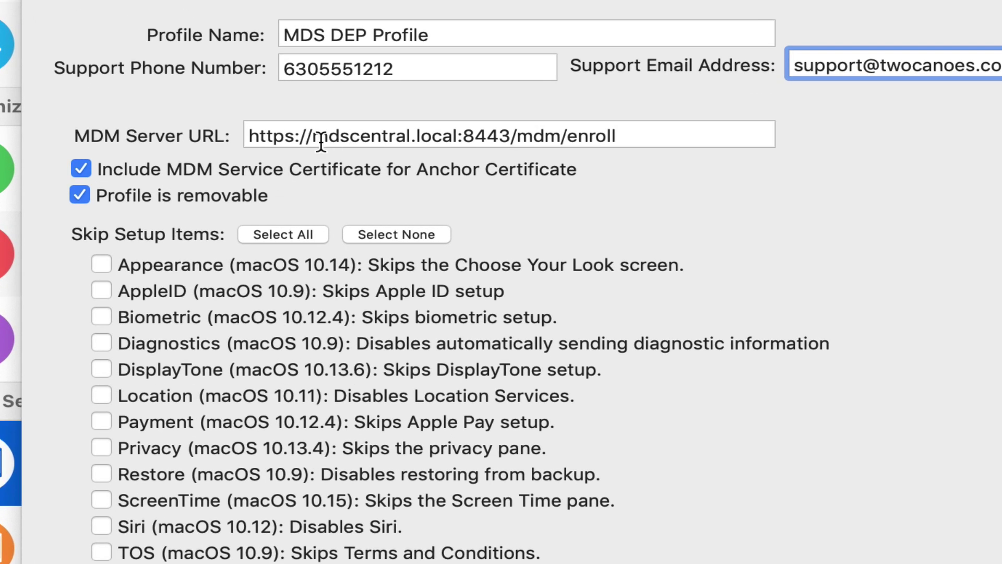
Skip every setup assistant screen except Appearance and save the updated DEP profile.
left_click(353, 177)
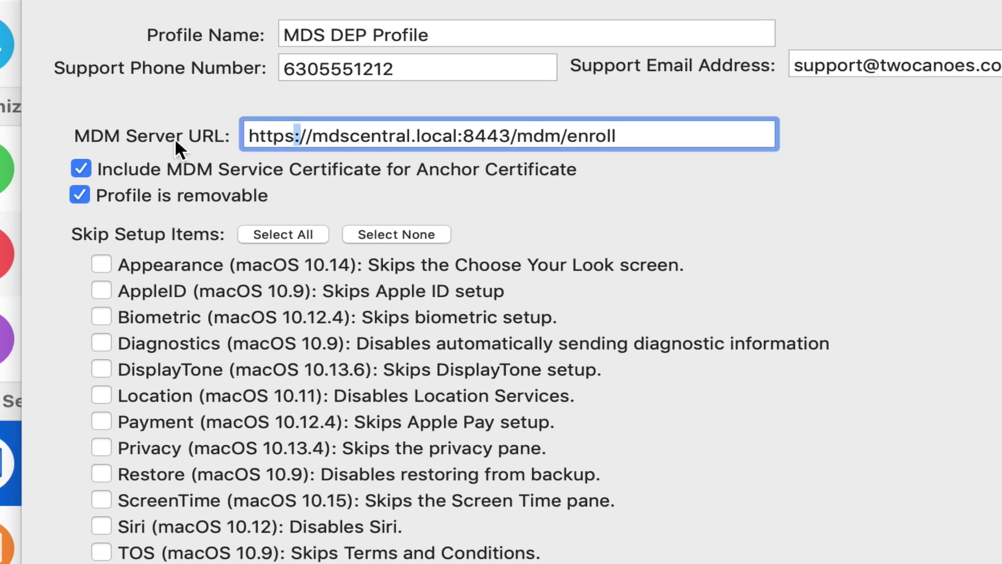
left_click(267, 130)
left_click(282, 235)
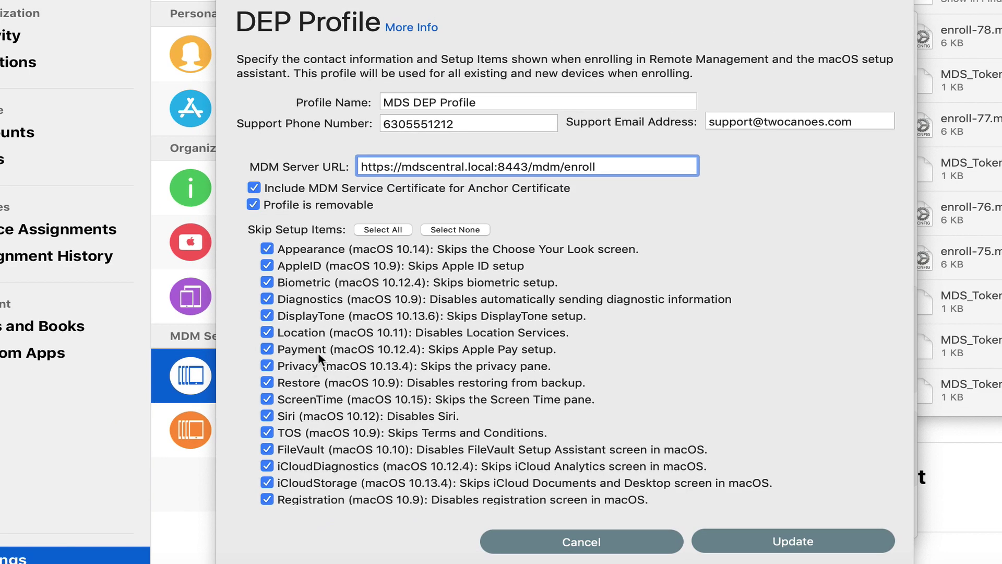
left_click(320, 249)
left_click(750, 538)
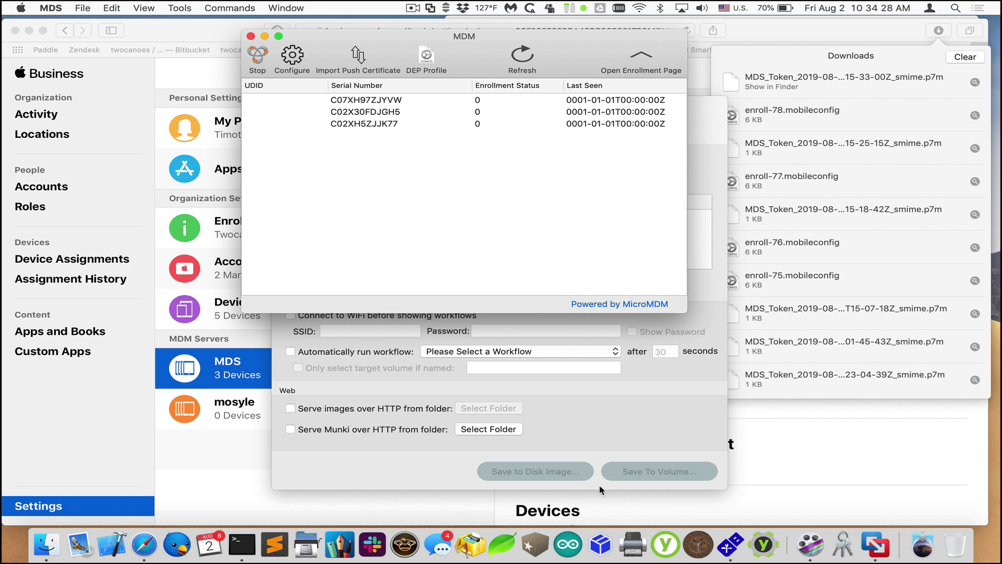
Refresh the MDS device list and close the Finder Downloads window.
left_click(522, 55)
left_click(15, 31)
left_click(799, 200)
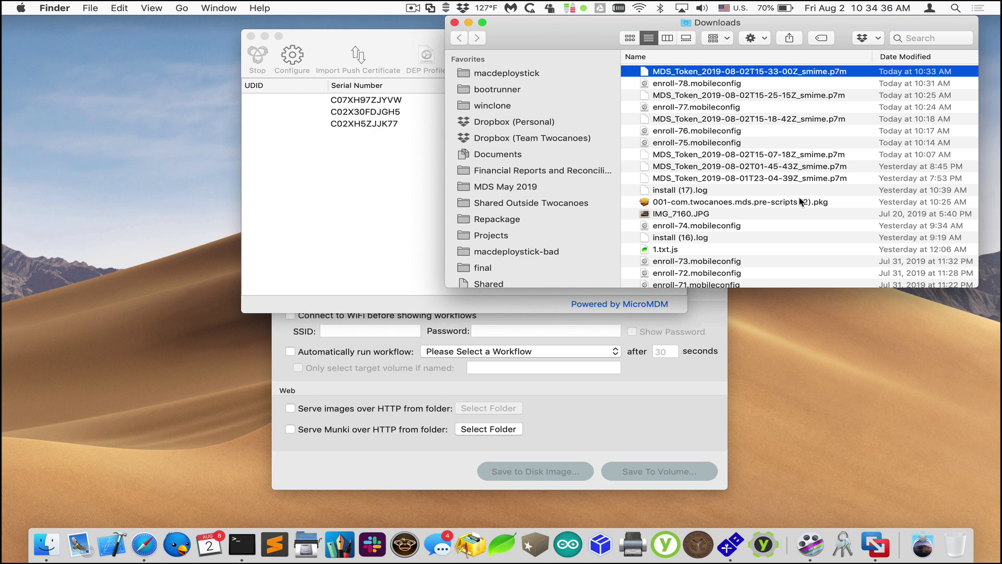
key("super+w")
Power on the depmac virtual machine and move the MDM device list aside.
left_click(878, 528)
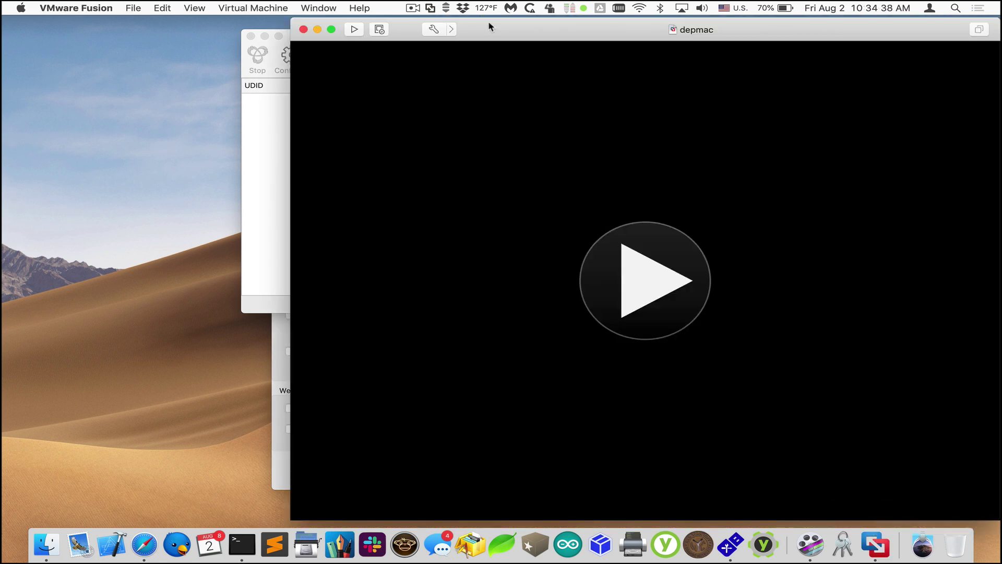
left_click(647, 255)
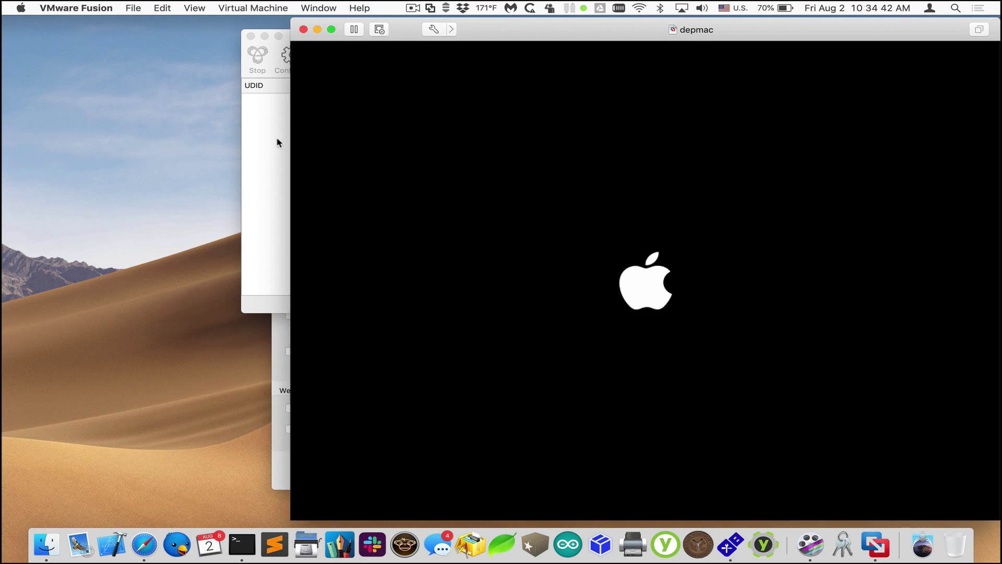
left_click(276, 142)
left_click_drag(290, 29, 56, 16)
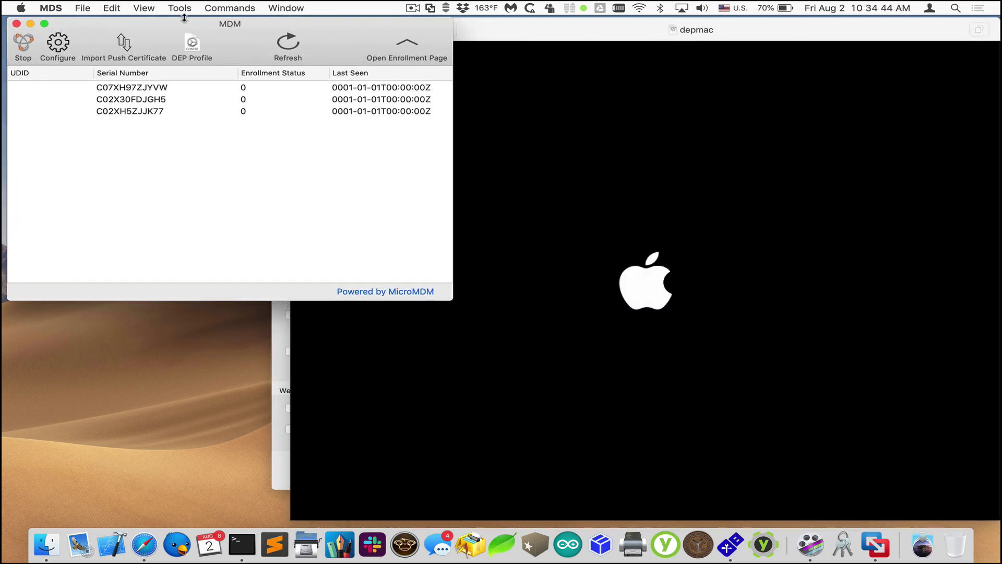
left_click(527, 113)
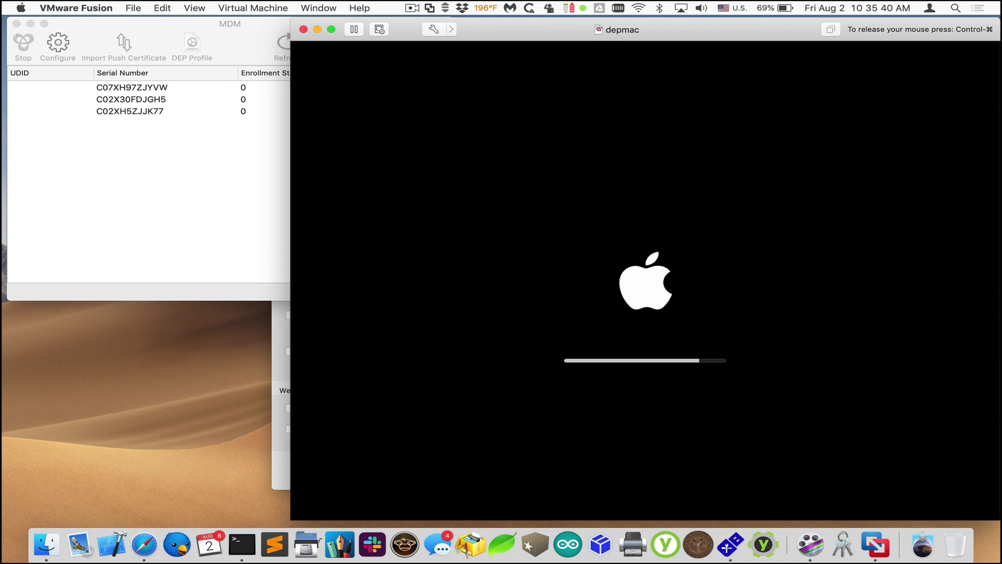
Keep the depmac VM's network adapter on Bridged (Autodetect) from the Virtual Machine menu.
key("ctrl+super")
left_click(270, 7)
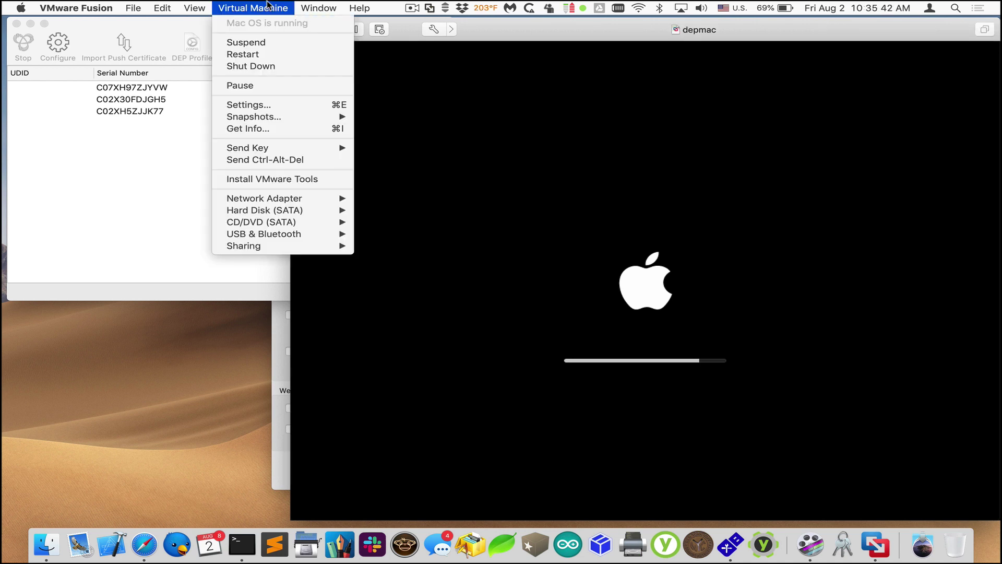
mouse_move(291, 198)
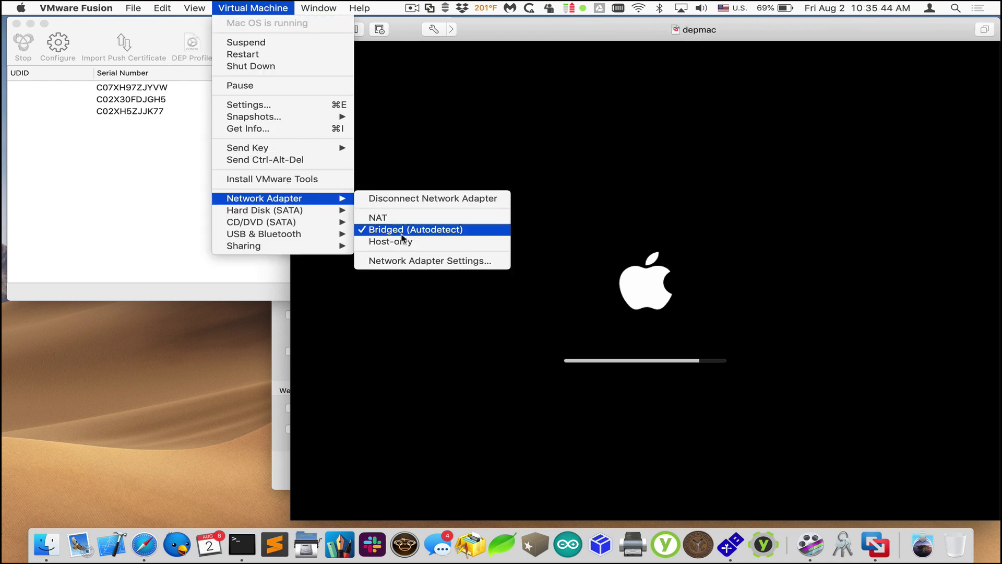
left_click(409, 106)
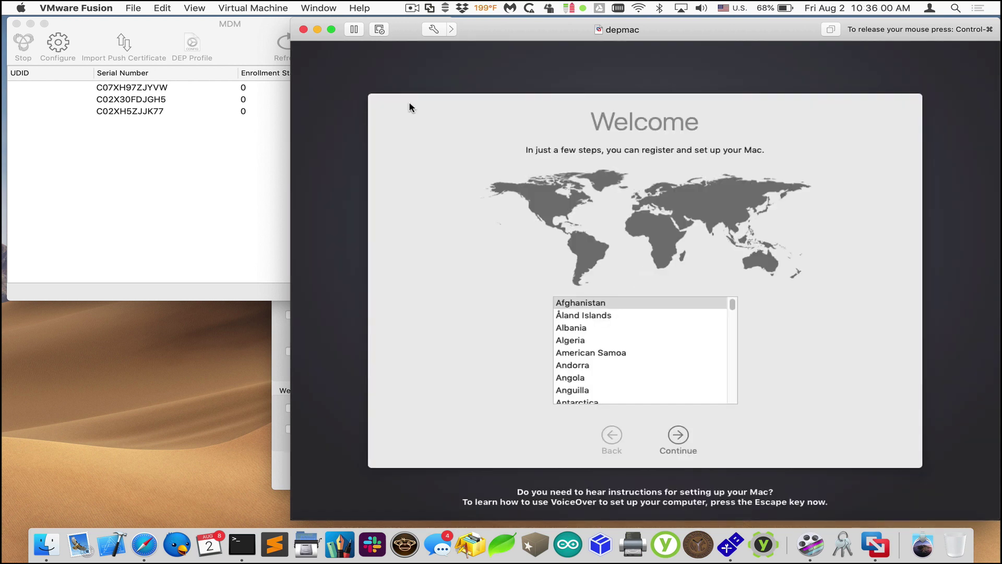
Accept default country and ABC keyboard, review remote management details, and enroll with Twocanoes Software.
left_click(677, 438)
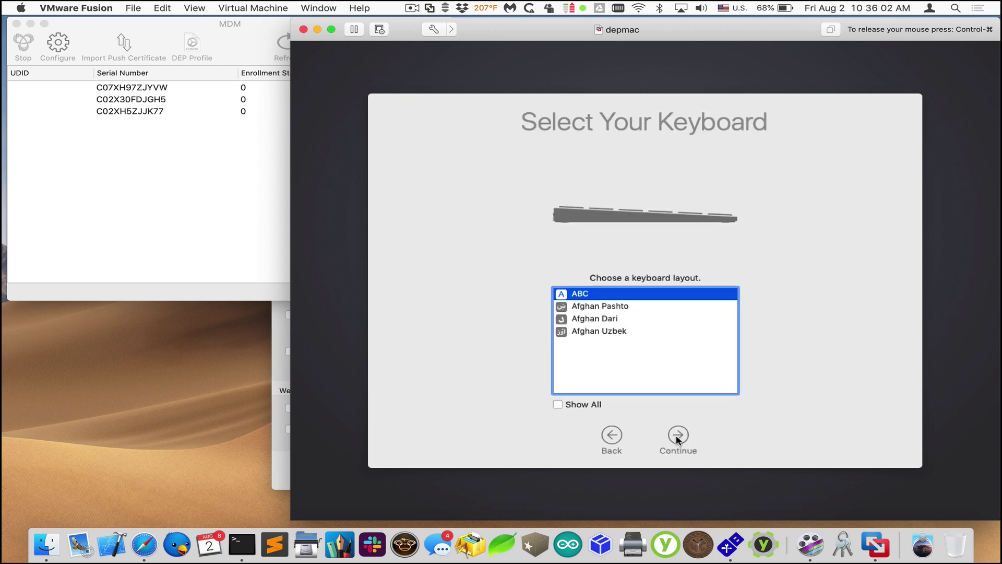
left_click(677, 438)
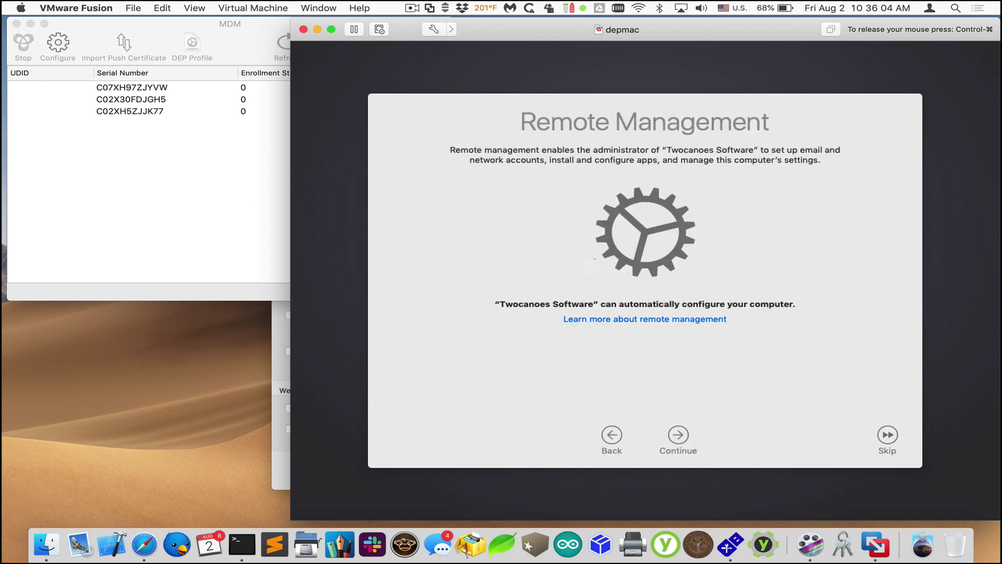
left_click(655, 318)
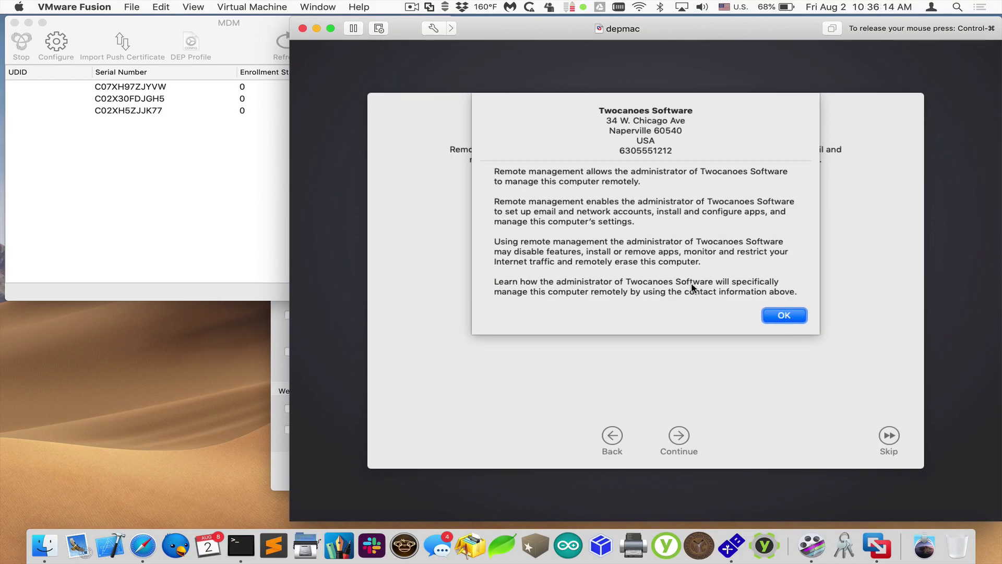
left_click(776, 314)
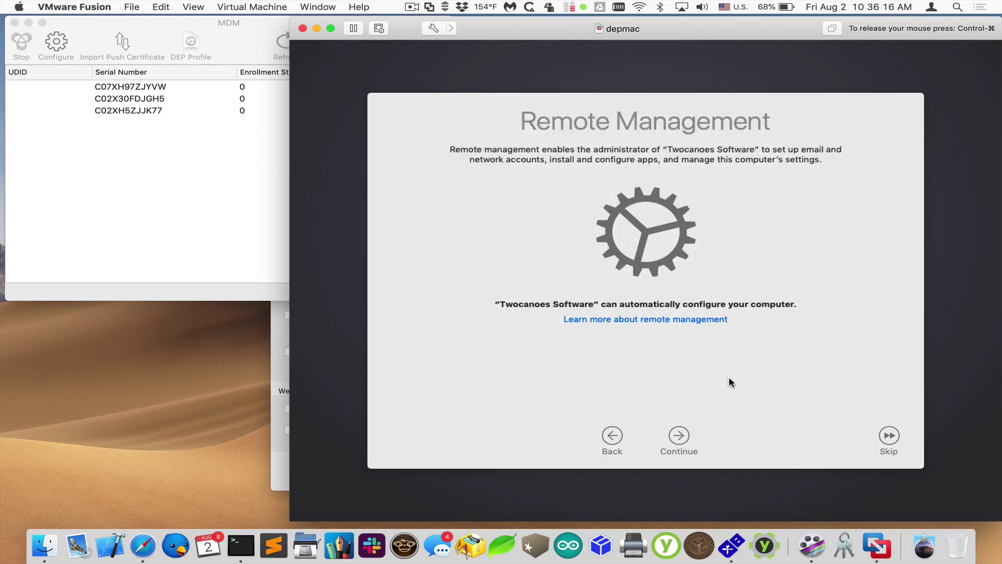
left_click(682, 434)
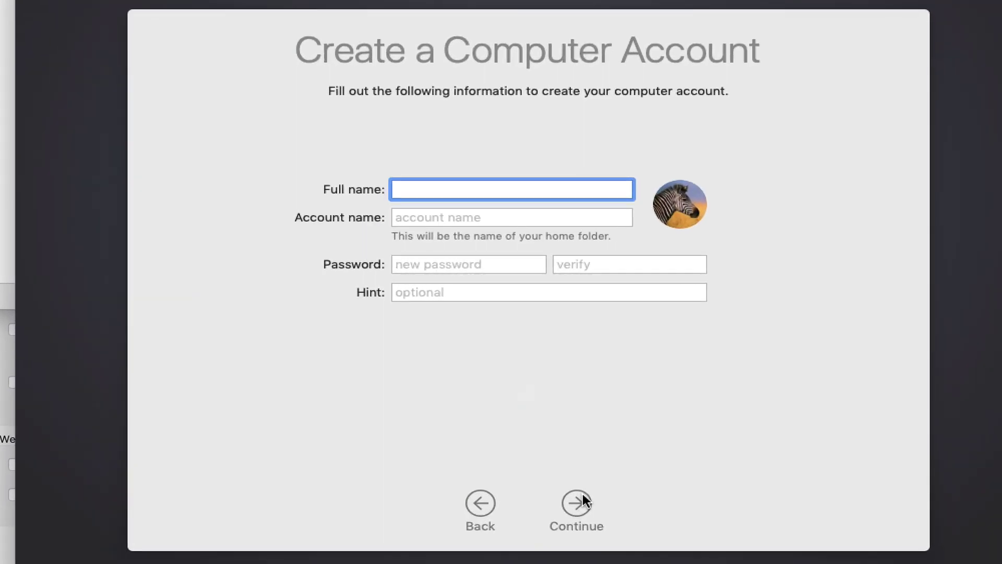
type("tcadmkin")
key("Tab")
key("Tab")
type("**********")
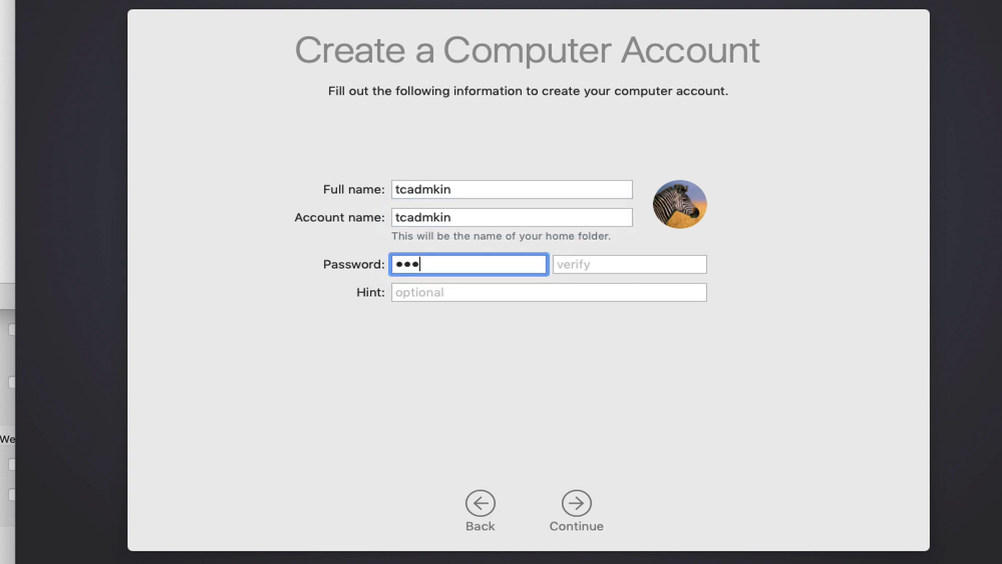
key("Tab")
type("**********")
key("super+a")
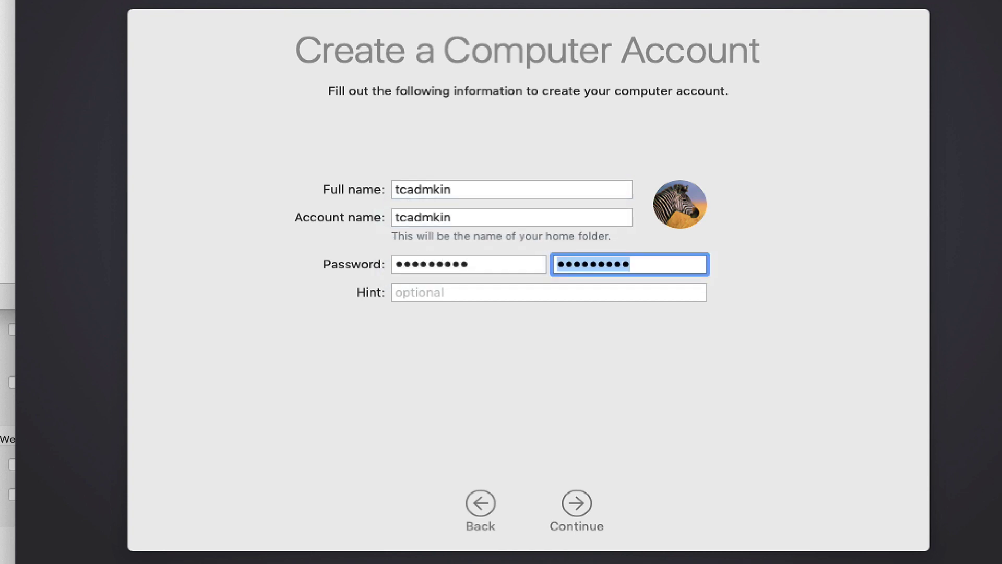
left_click(581, 511)
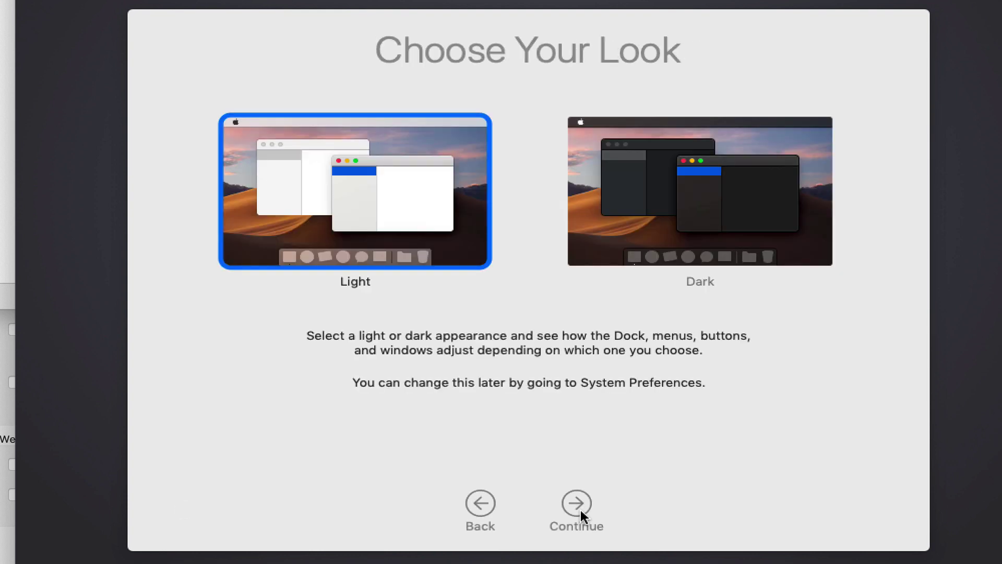
Choose the Light appearance and finish the macOS setup.
left_click(651, 212)
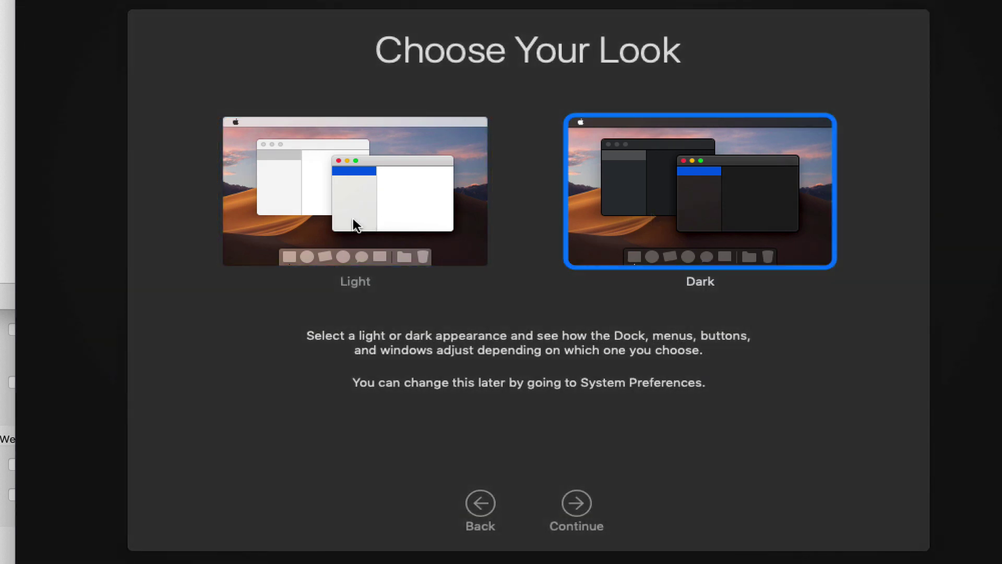
left_click(355, 225)
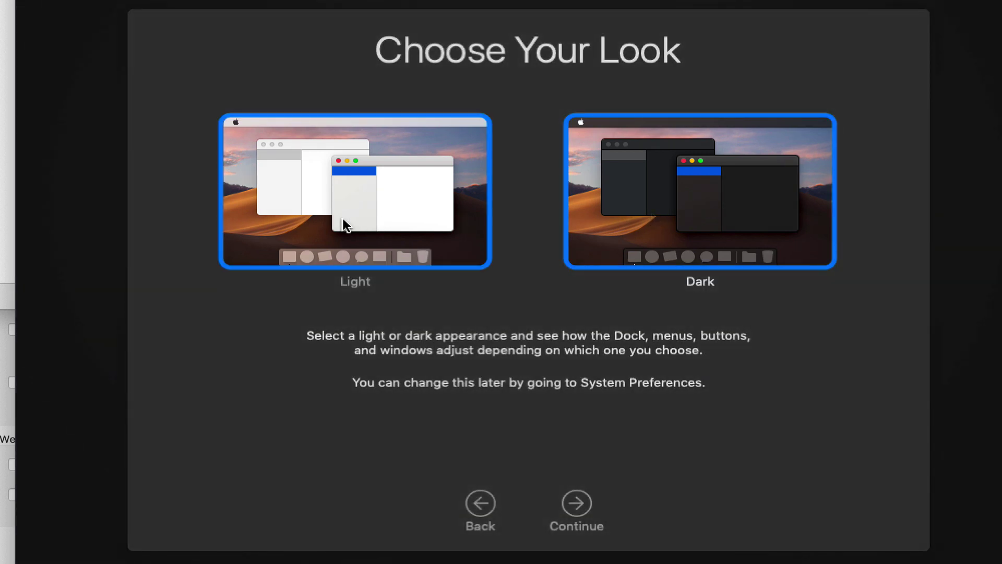
left_click(567, 501)
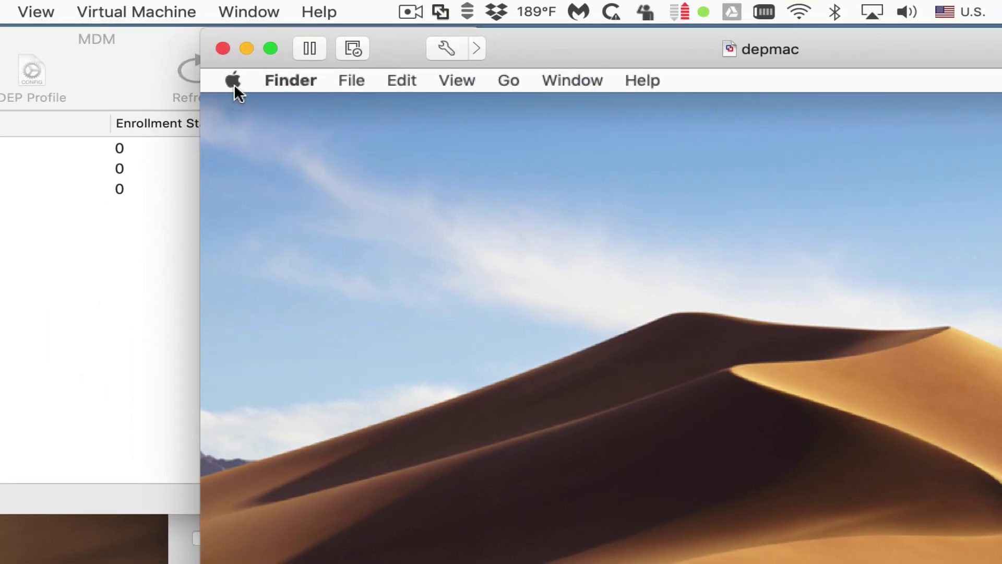
Open System Preferences > Profiles on the virtual Mac and inspect the Enrollment Profile.
left_click(233, 82)
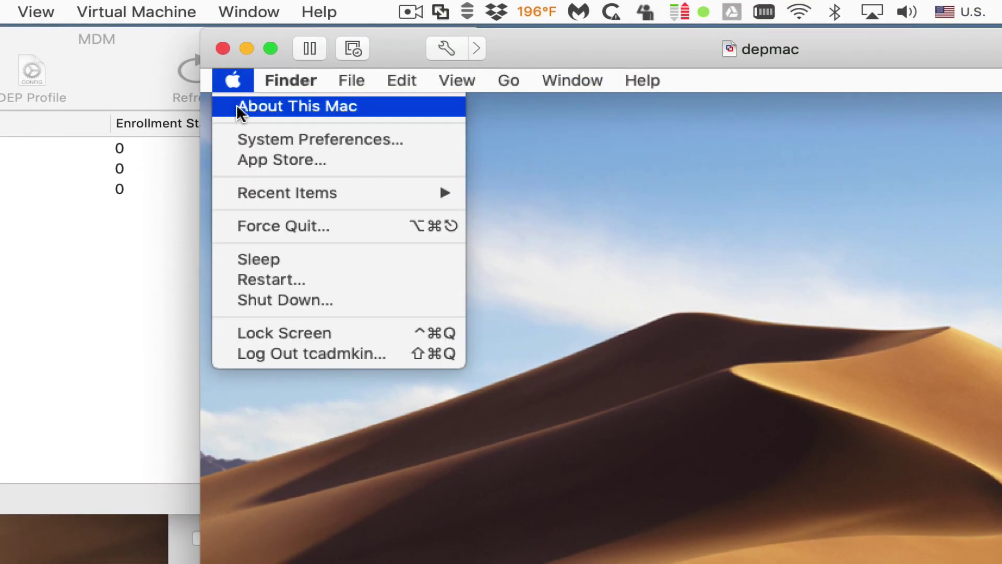
left_click(250, 142)
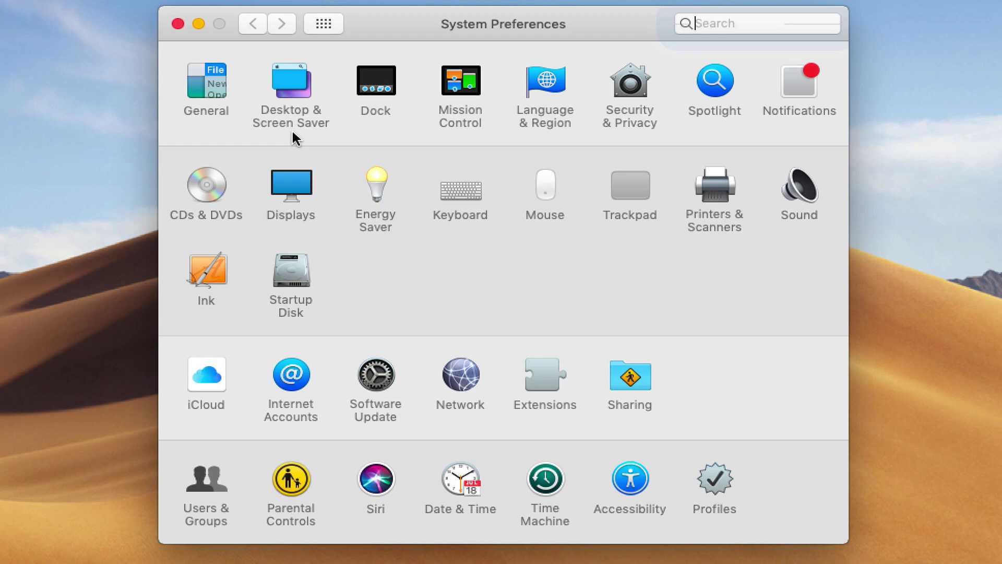
left_click(715, 501)
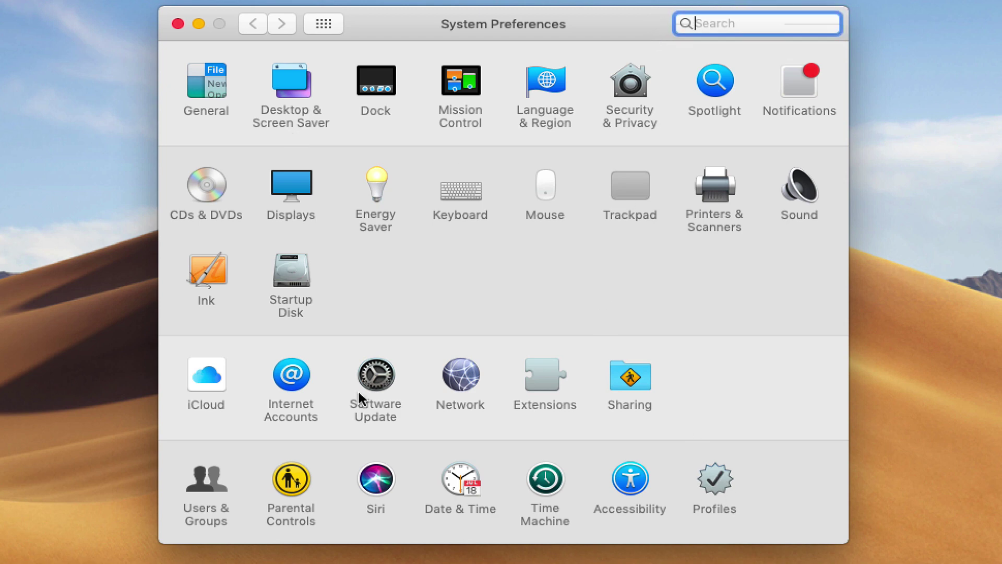
left_click(276, 106)
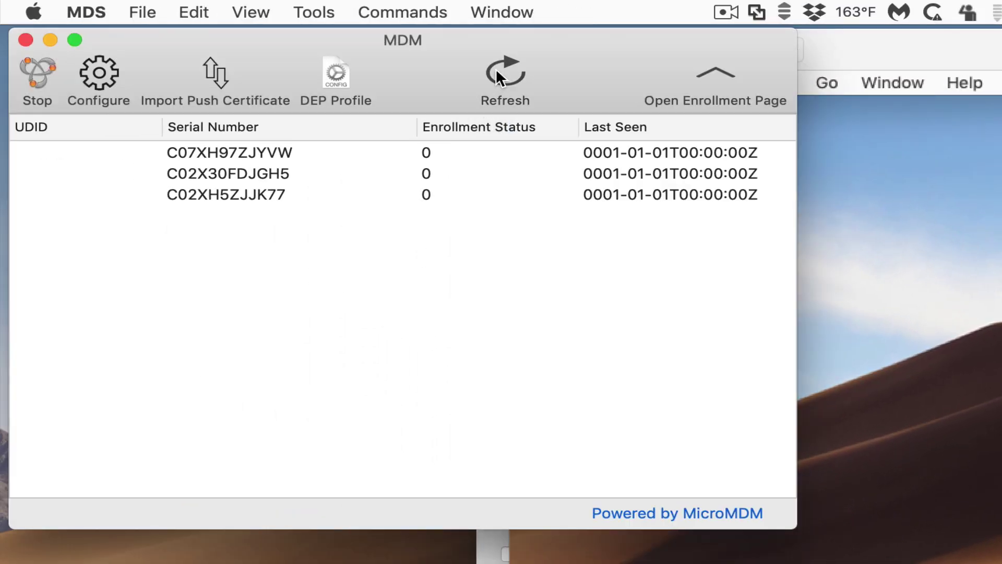
Refresh the device list, select Mac C02X30FDJGH5, and send it a Restart command.
left_click(496, 68)
left_click(127, 179)
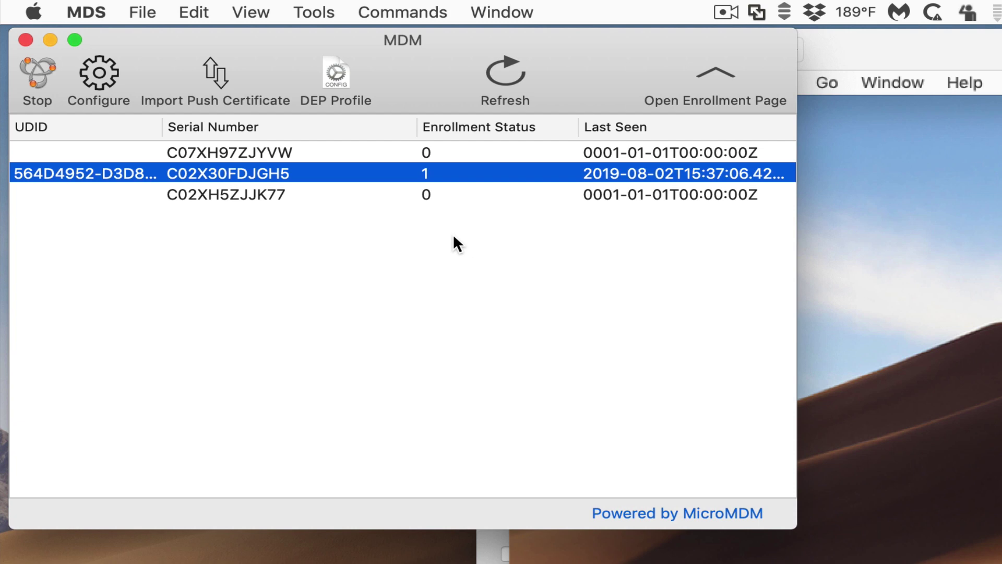
left_click(399, 10)
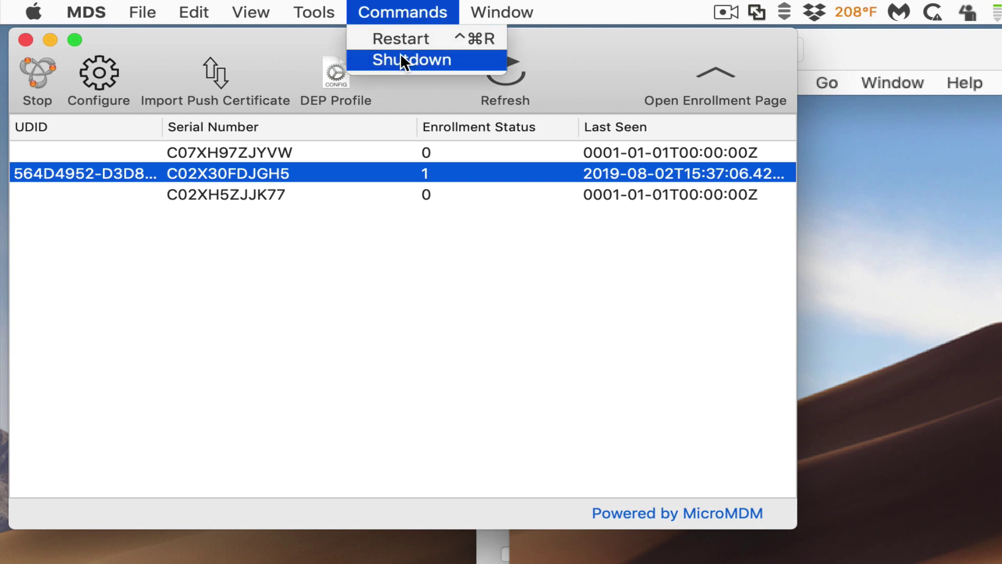
left_click(405, 7)
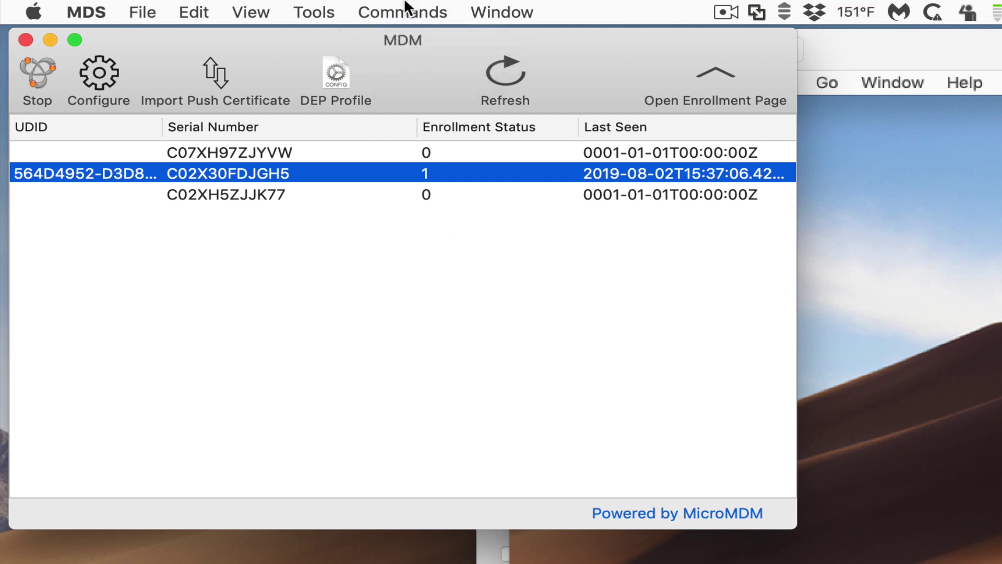
left_click(405, 7)
left_click(405, 32)
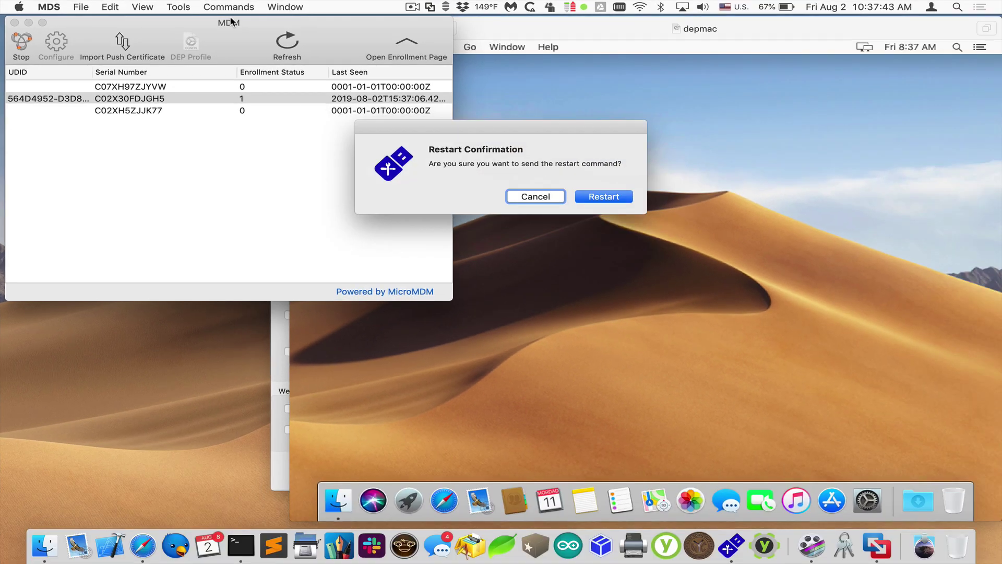
key("Return")
key("Return")
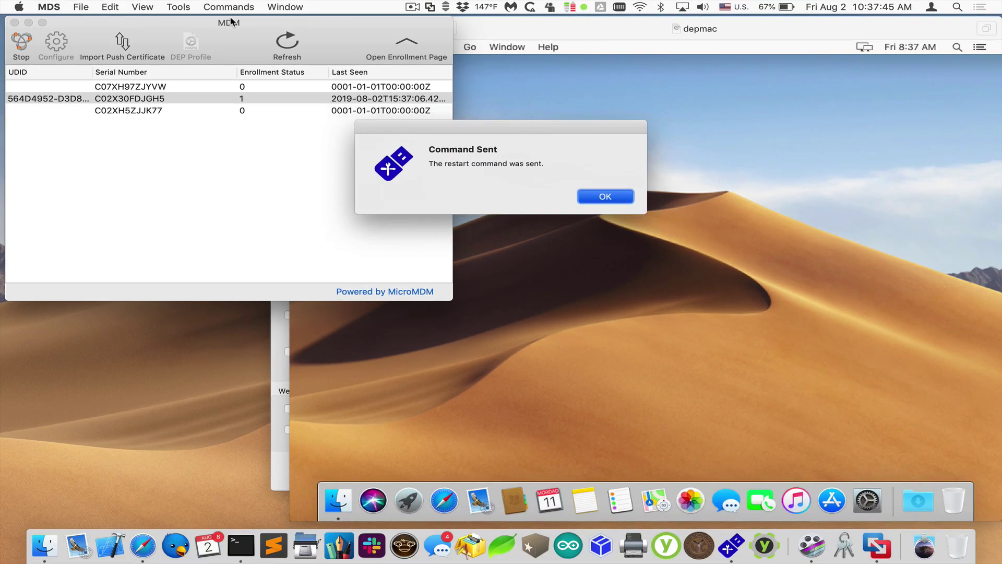